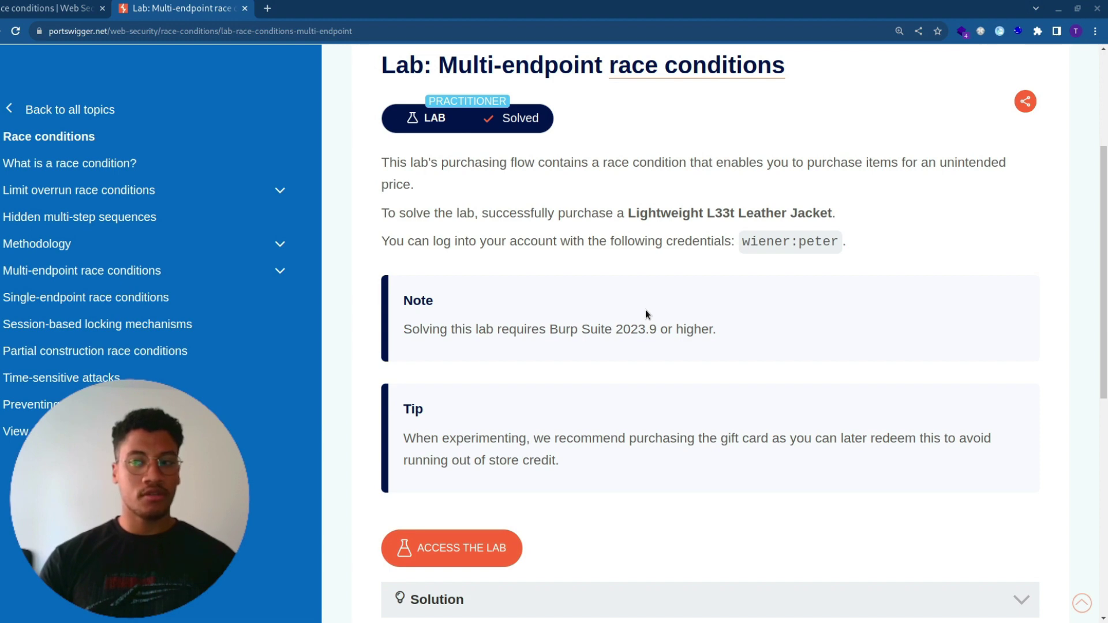
pyautogui.click(51, 8)
pyautogui.scroll(3, 529, 244)
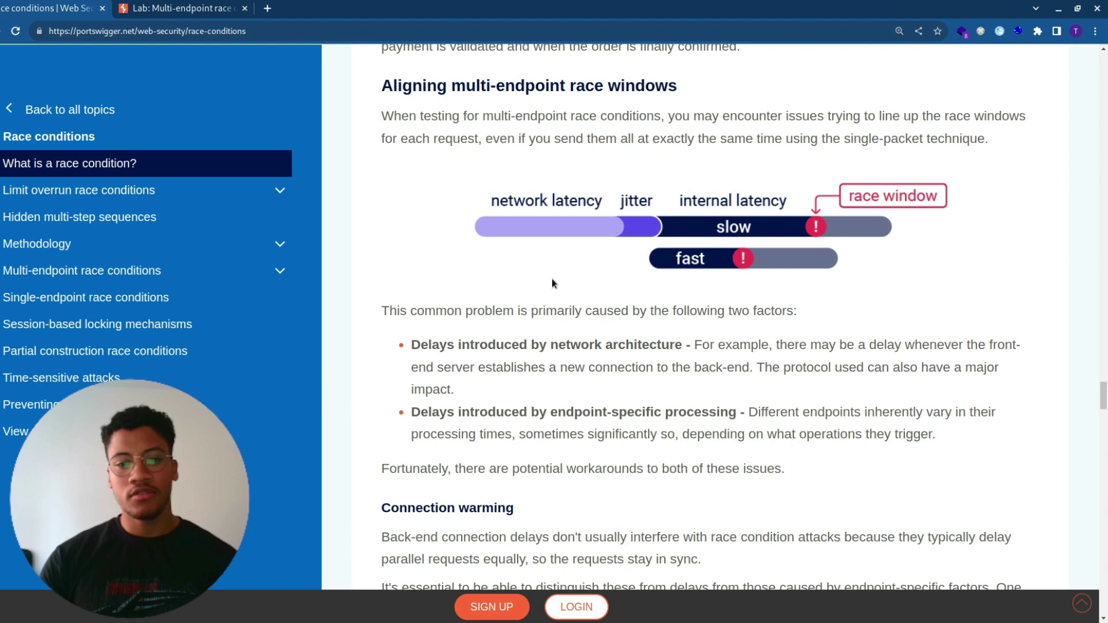
pyautogui.scroll(-3, 552, 278)
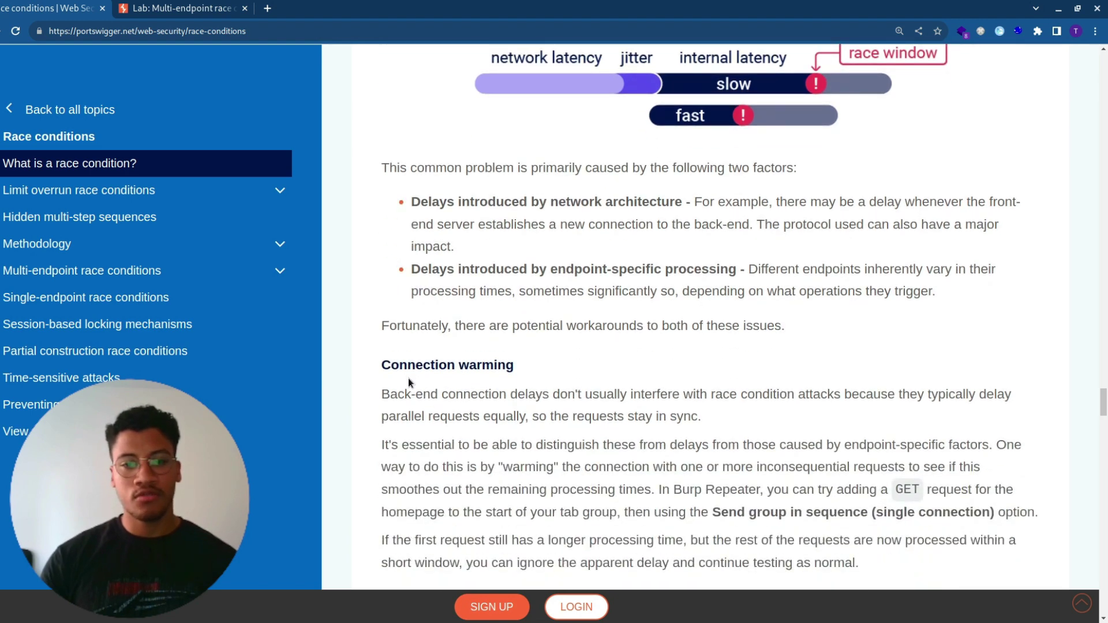
pyautogui.scroll(3, 604, 244)
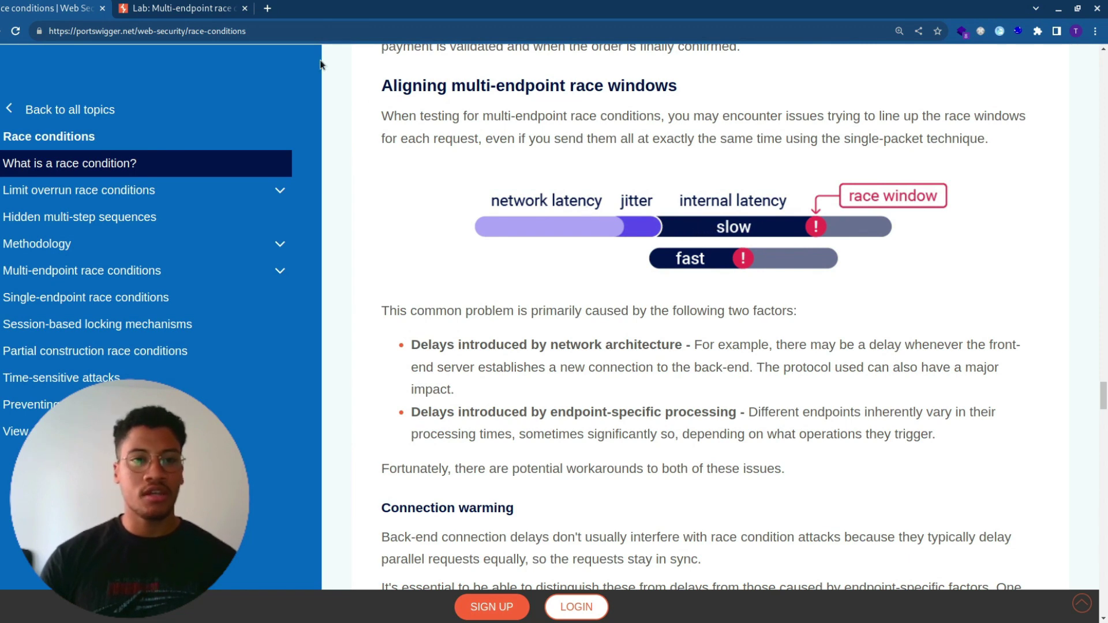
pyautogui.hotkey('ctrl', 'Tab')
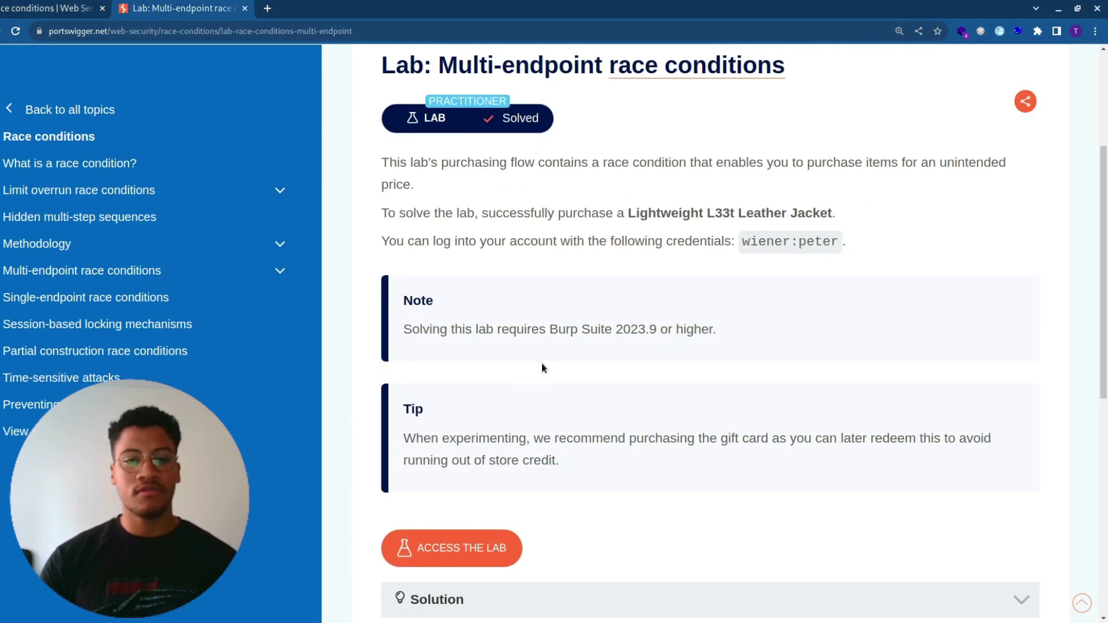
pyautogui.click(487, 550)
pyautogui.click(800, 152)
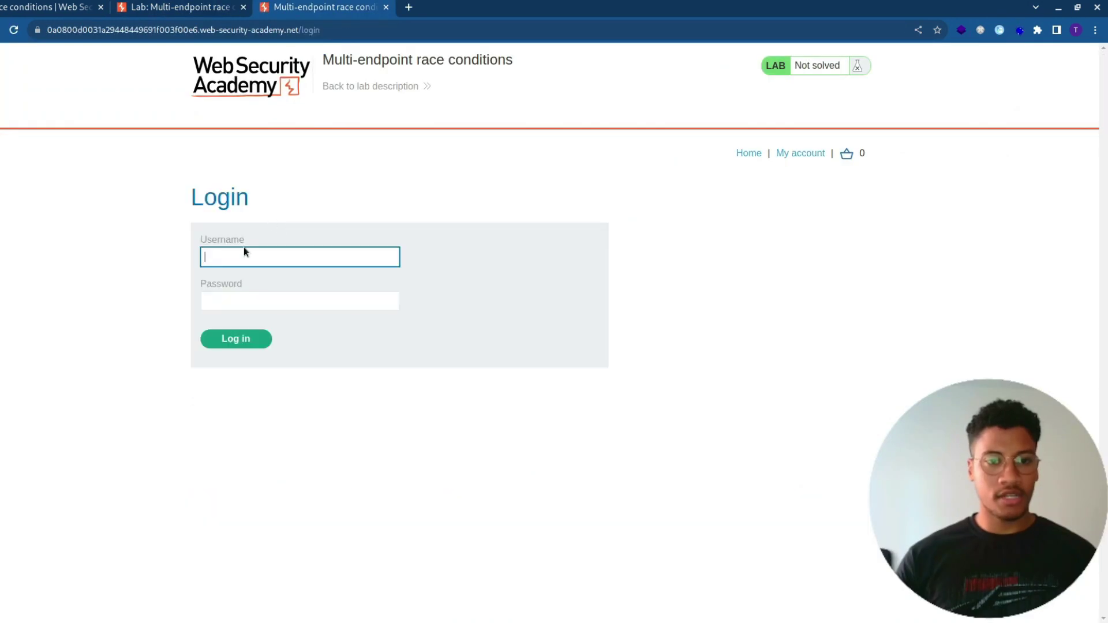
pyautogui.click(249, 261)
pyautogui.write('wiener')
pyautogui.press('Tab')
pyautogui.write('pet')
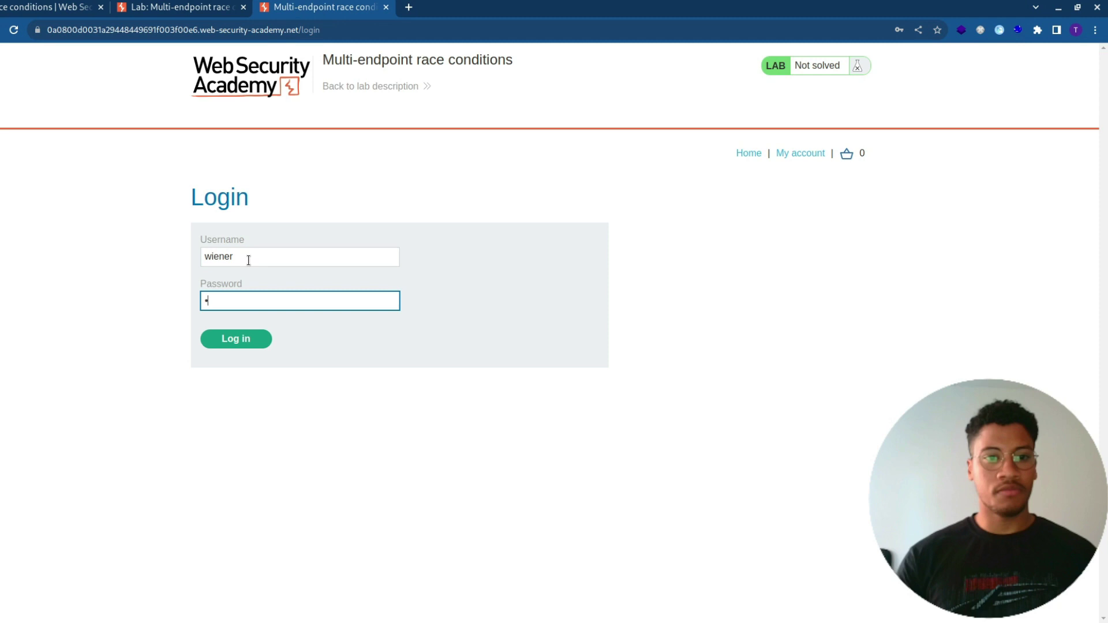
pyautogui.write('er')
pyautogui.press('Return')
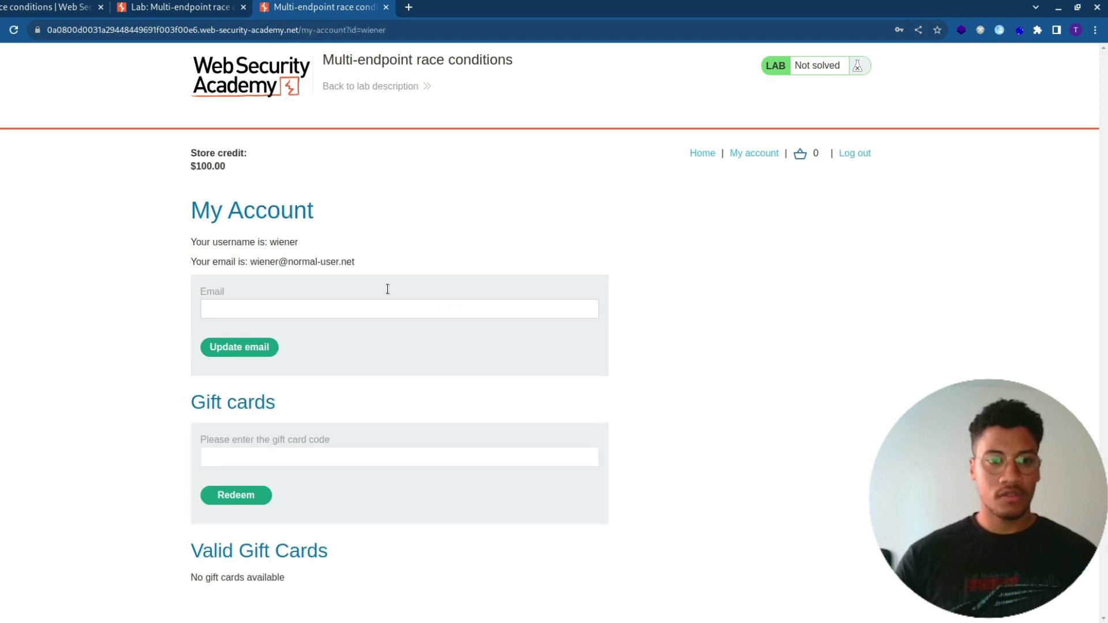
# Step: Buy a Gift Card, leaving $90 store credit
pyautogui.click(702, 152)
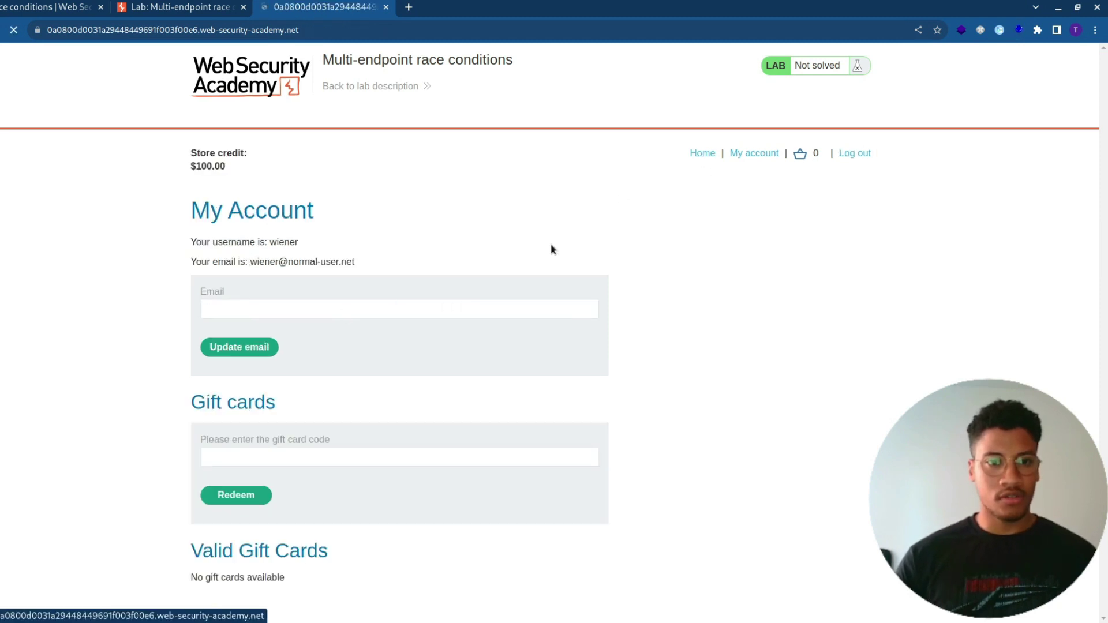
pyautogui.click(398, 462)
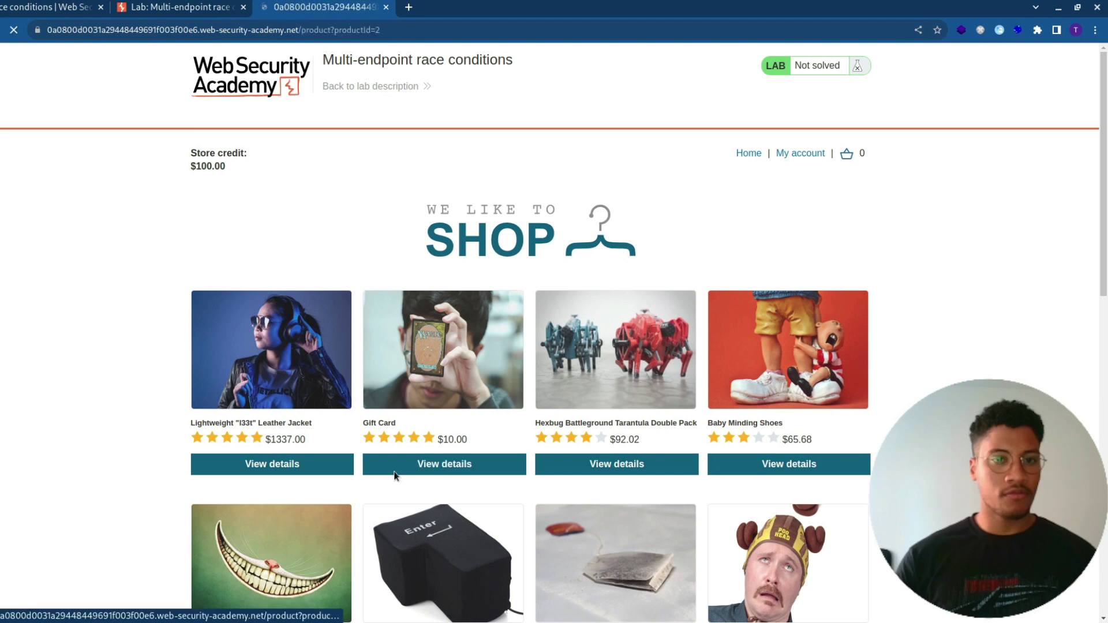
pyautogui.scroll(-3, 537, 318)
pyautogui.scroll(-3, 537, 318)
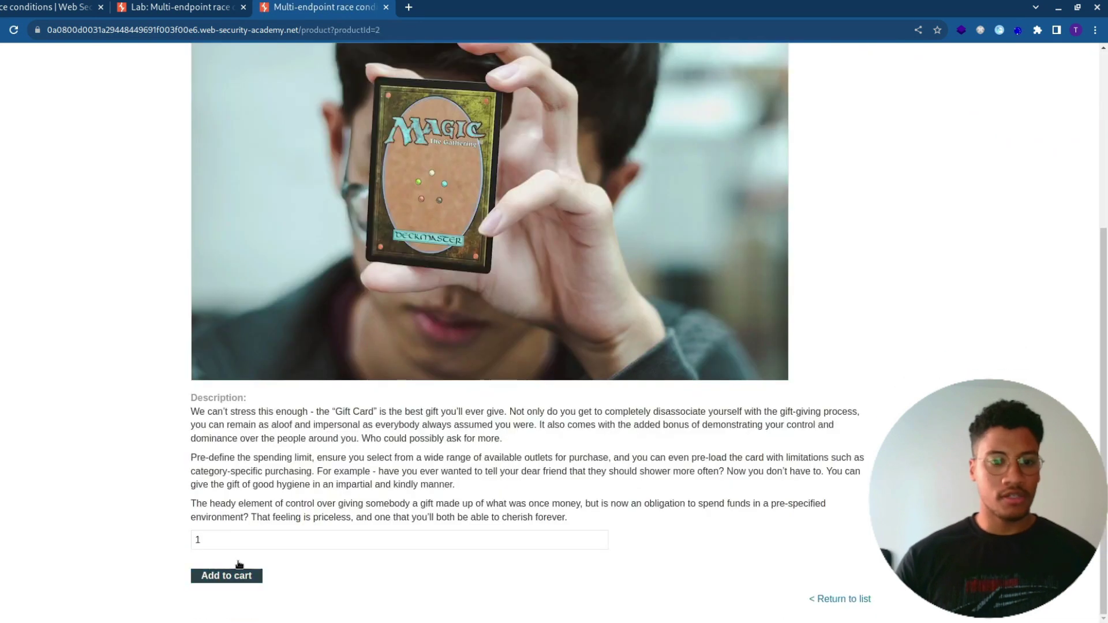
pyautogui.press('Return')
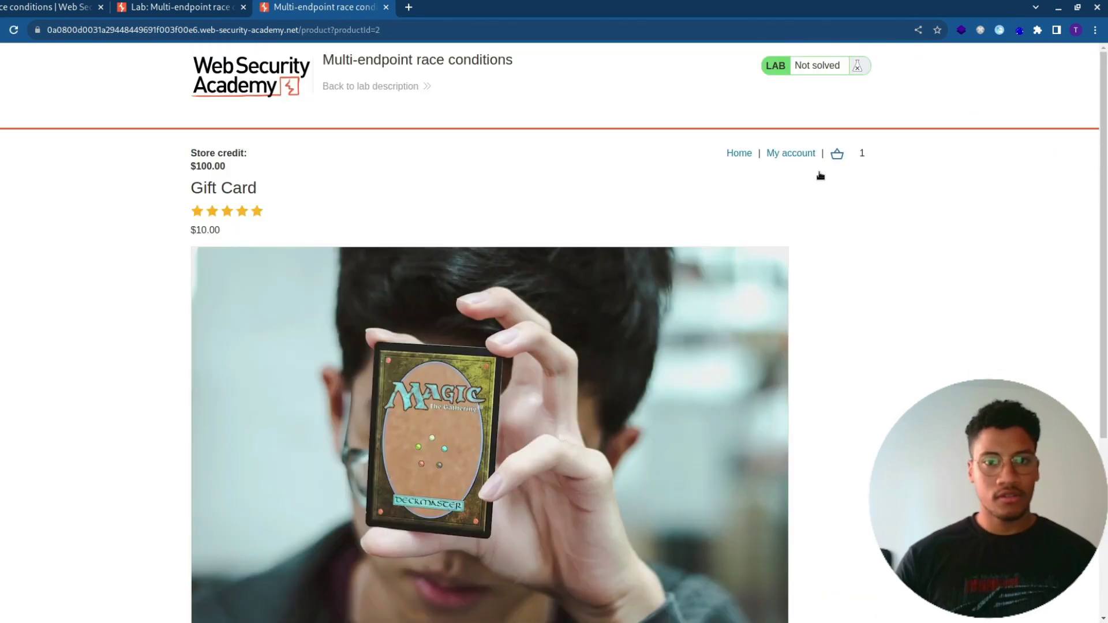
pyautogui.click(837, 153)
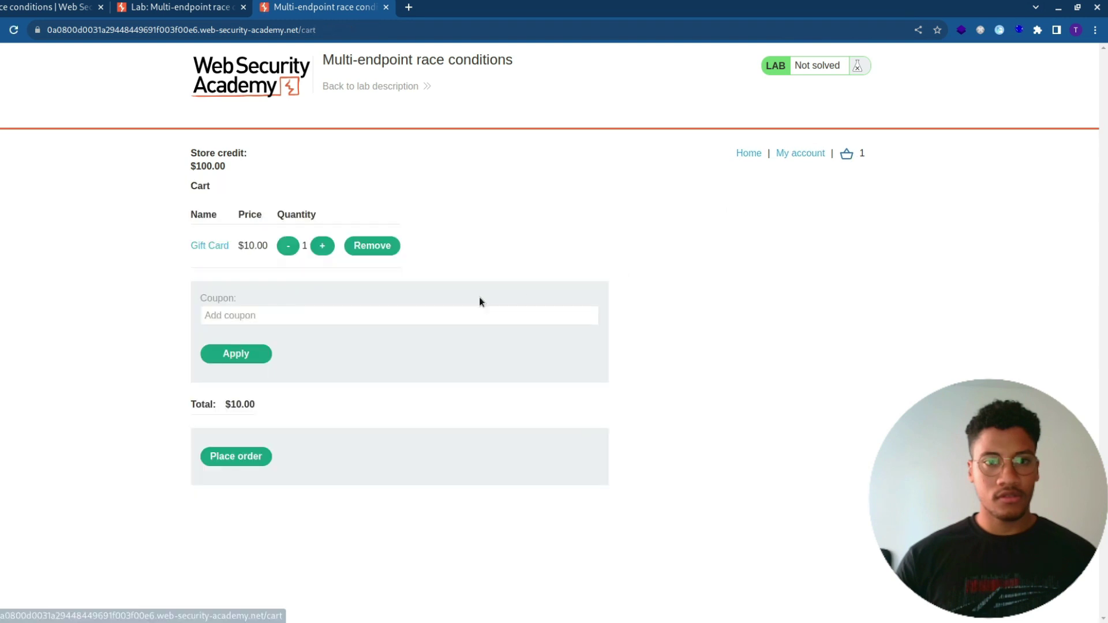
pyautogui.click(246, 457)
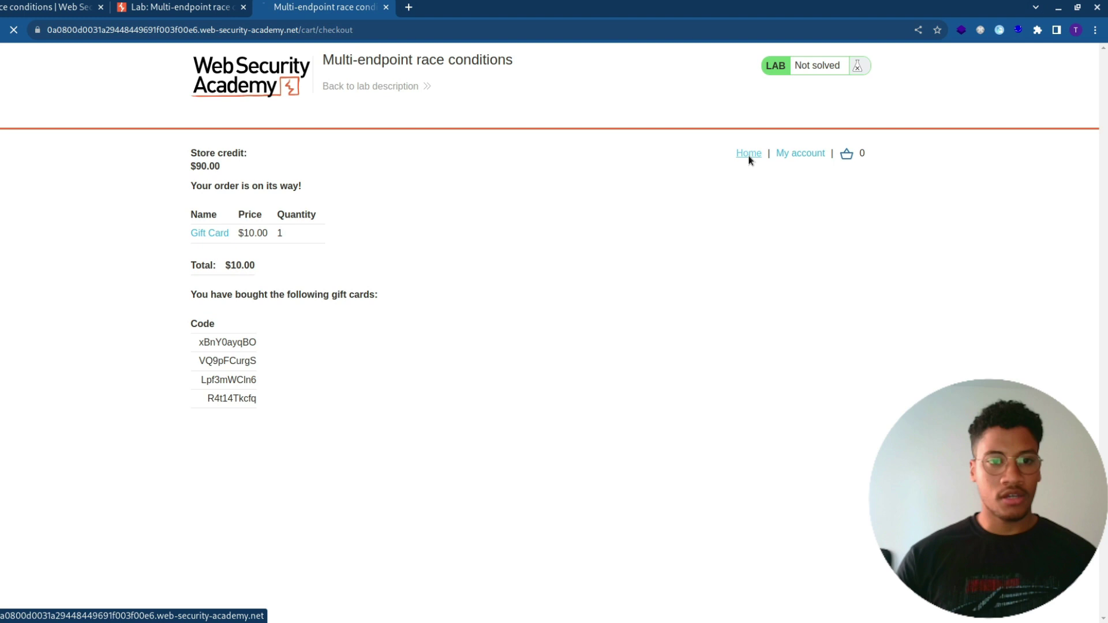
# Step: Try to order the leather jacket, then remove it from the cart after the order fails
pyautogui.click(749, 154)
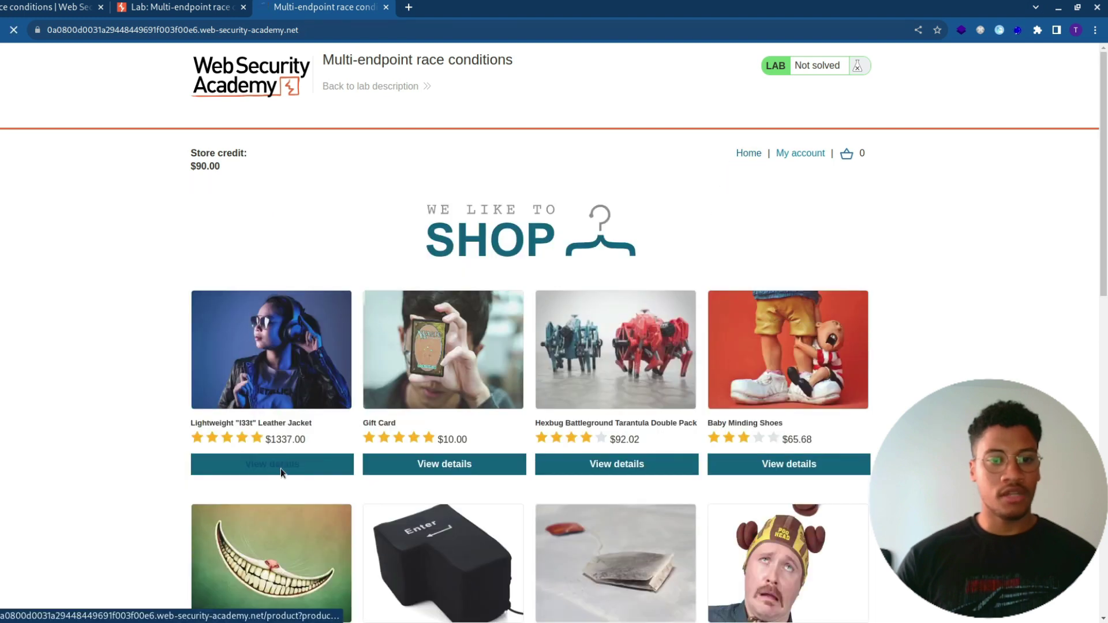
pyautogui.click(281, 469)
pyautogui.scroll(-5, 689, 351)
pyautogui.scroll(5, 688, 352)
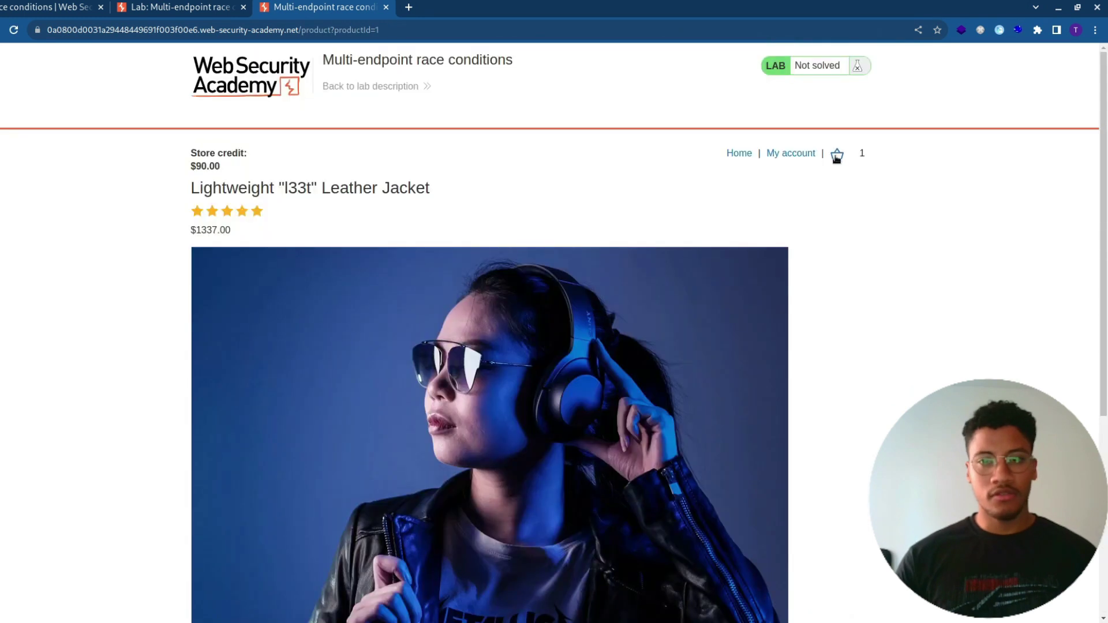
pyautogui.click(837, 154)
pyautogui.click(235, 458)
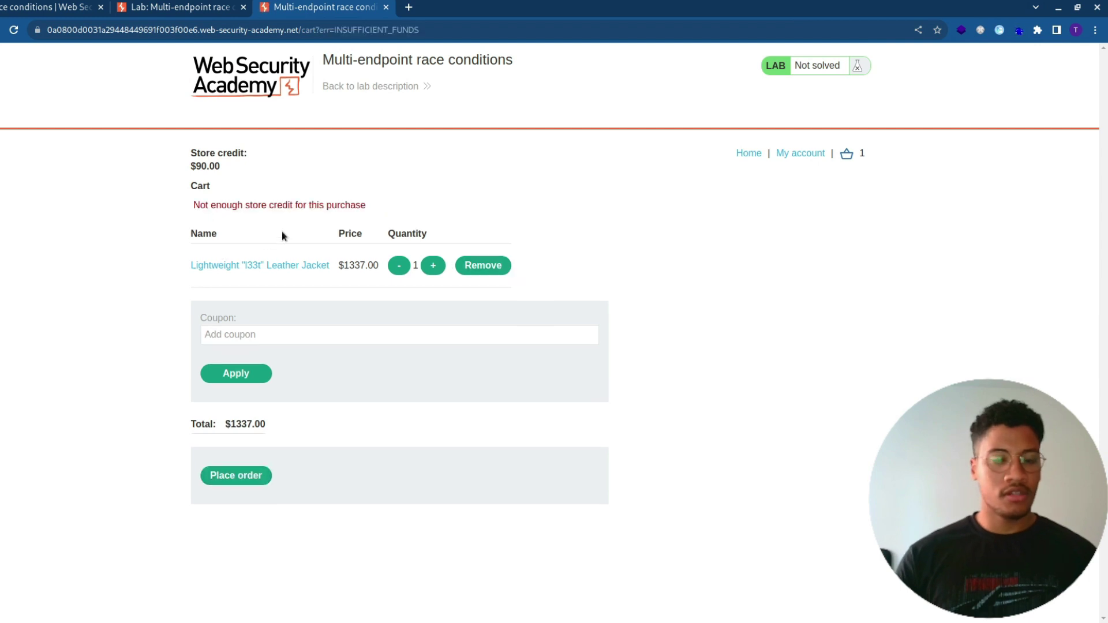
pyautogui.click(482, 265)
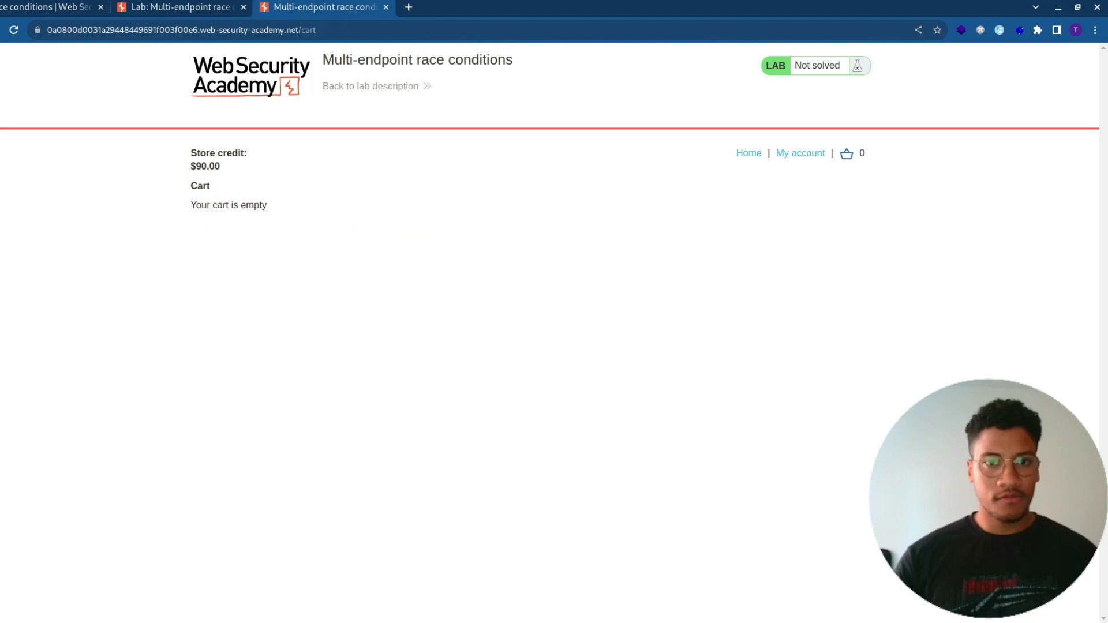
# Step: Send GET /, the jacket and gift card POST /cart requests, and POST /cart/checkout to Repeater
pyautogui.hotkey('alt', 'Tab')
pyautogui.click(94, 4)
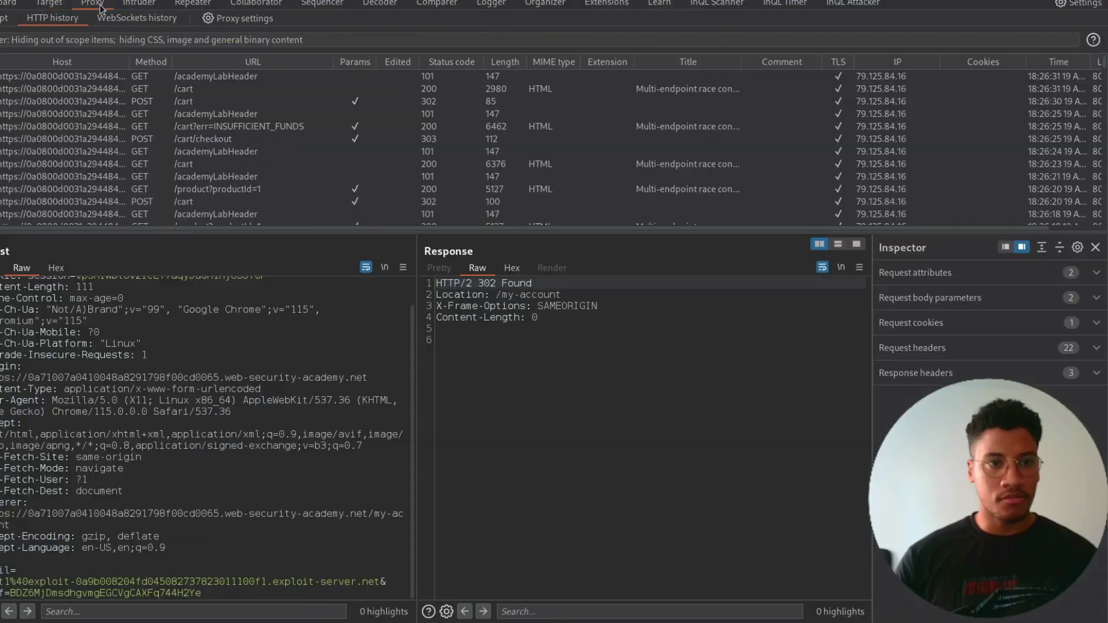
pyautogui.moveTo(219, 234); pyautogui.dragTo(208, 373)
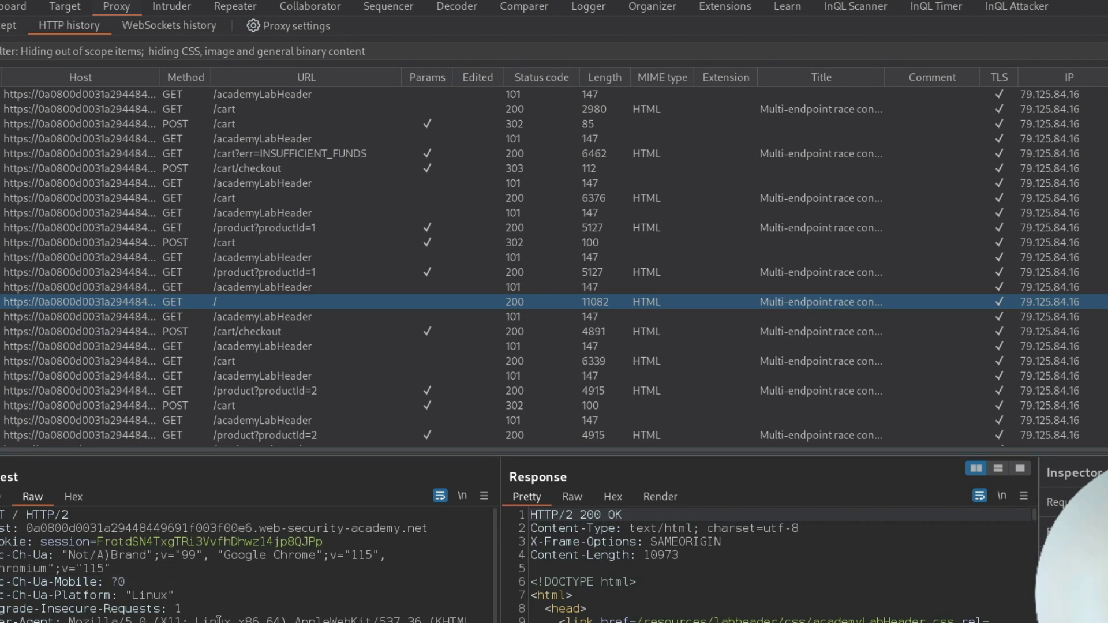
pyautogui.hotkey('ctrl', 'r')
pyautogui.click(221, 244)
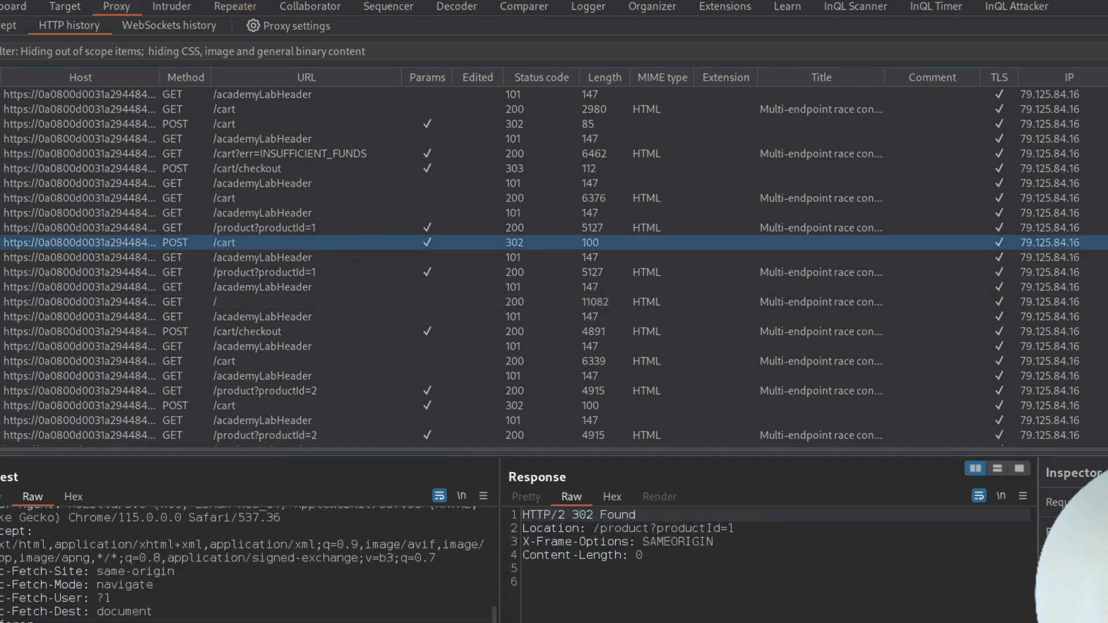
pyautogui.hotkey('ctrl', 'r')
pyautogui.scroll(-1, 262, 405)
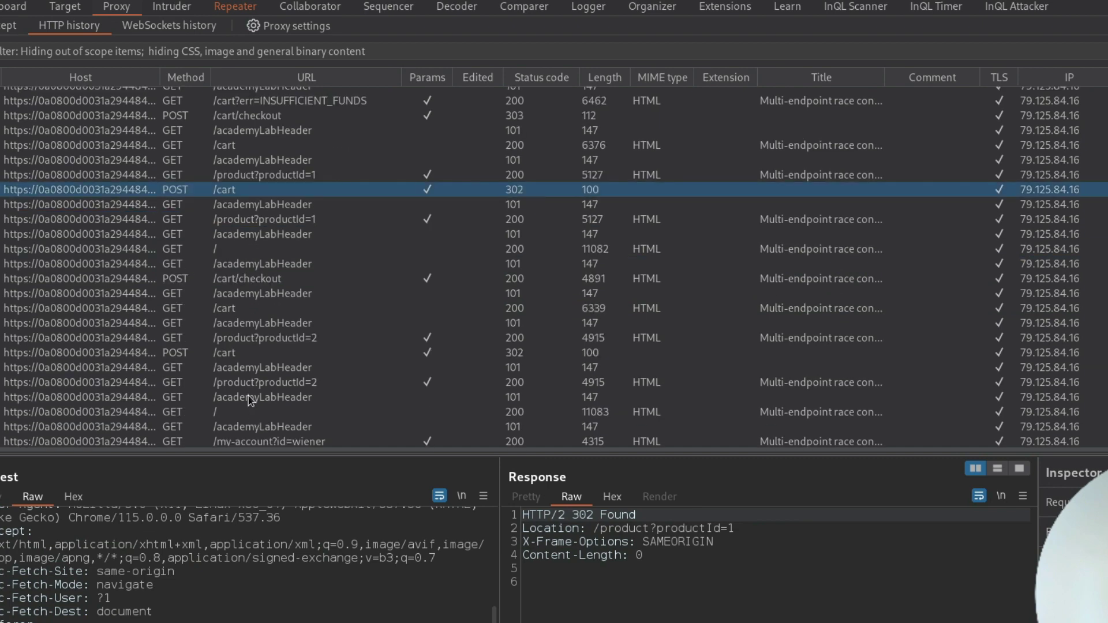
pyautogui.click(236, 353)
pyautogui.scroll(-3, 228, 589)
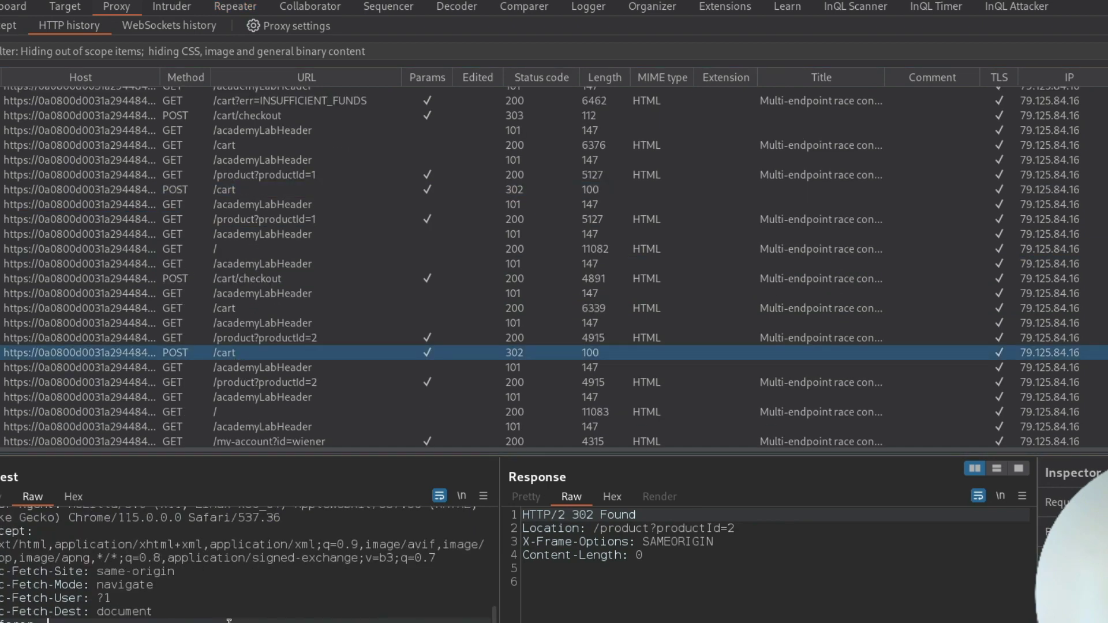
pyautogui.hotkey('ctrl', 'r')
pyautogui.click(261, 278)
pyautogui.scroll(-3, 258, 589)
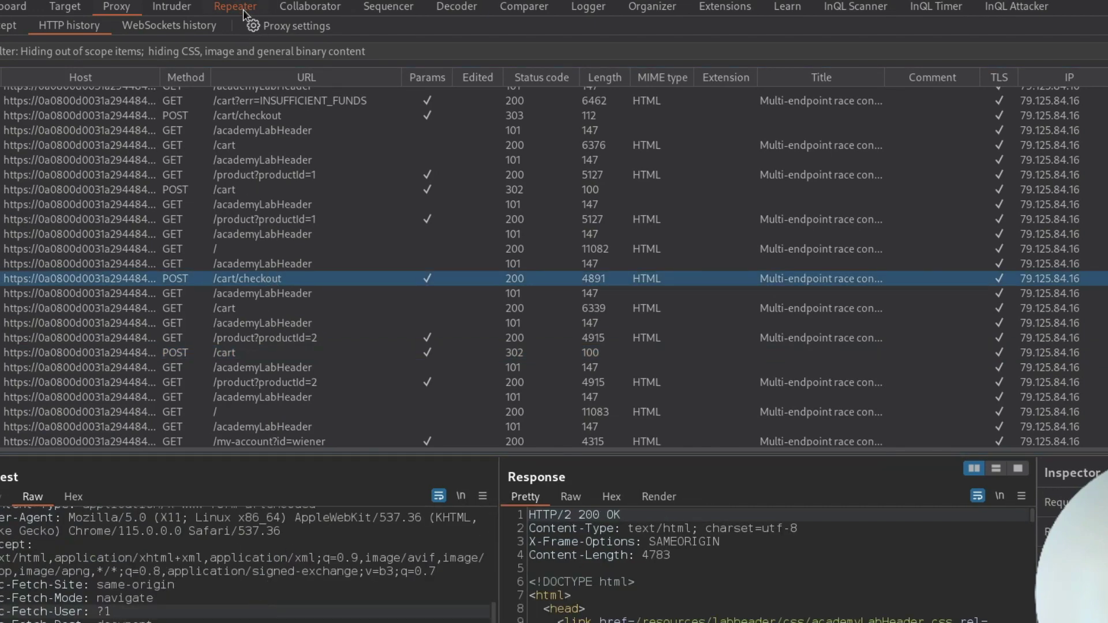
pyautogui.scroll(1, 289, 228)
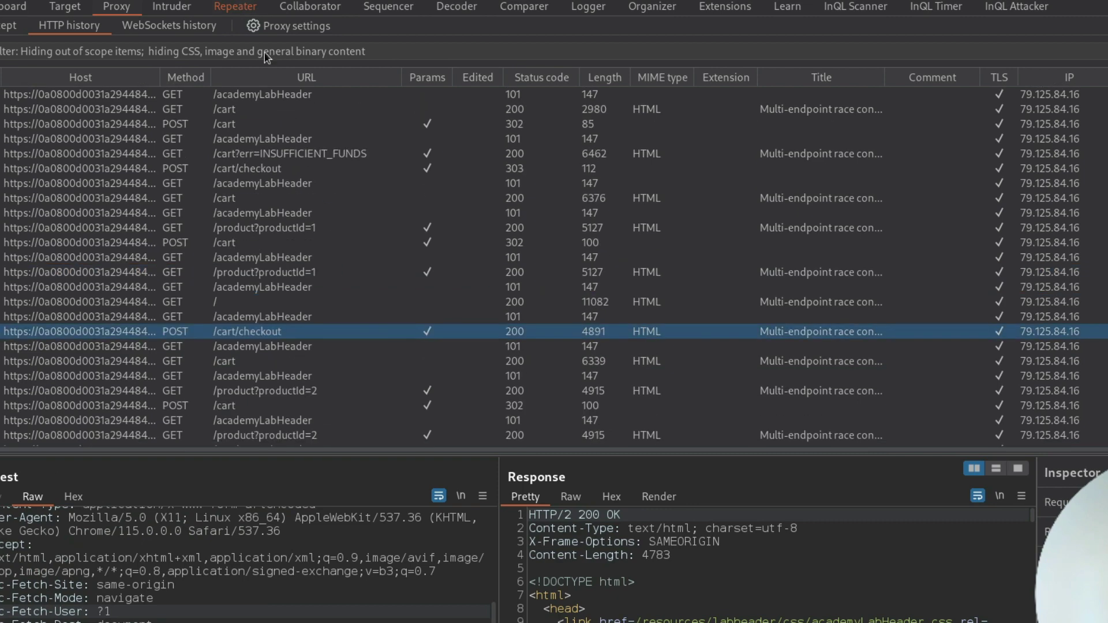
# Step: Rename the homepage tab WarmingConnection and the first add-to-cart tab Product_1
pyautogui.click(236, 7)
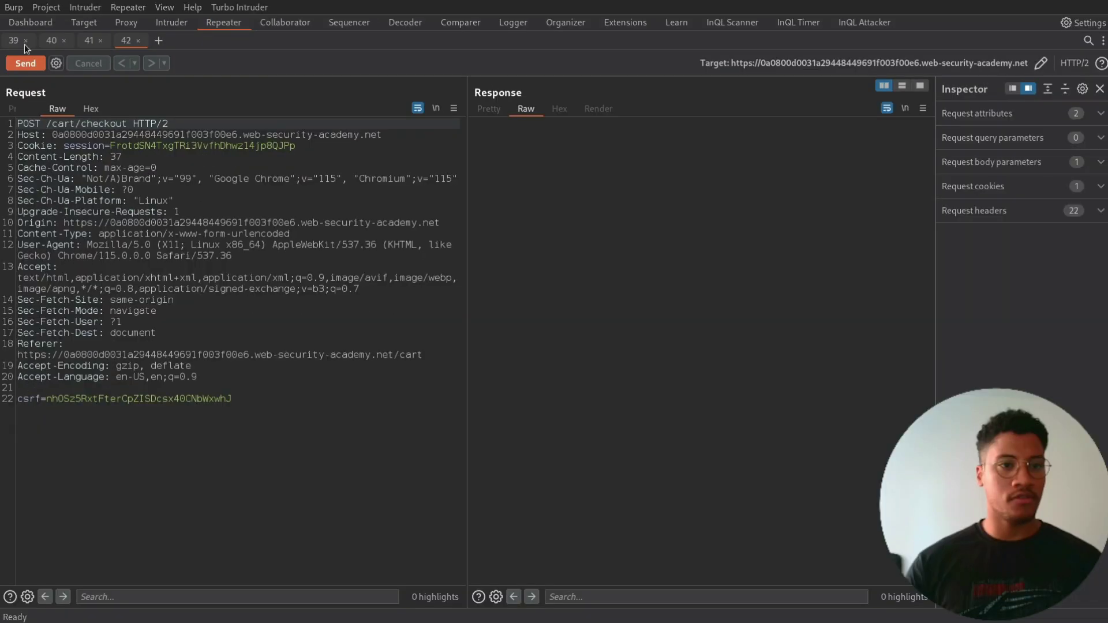
pyautogui.click(17, 42)
pyautogui.click(52, 41)
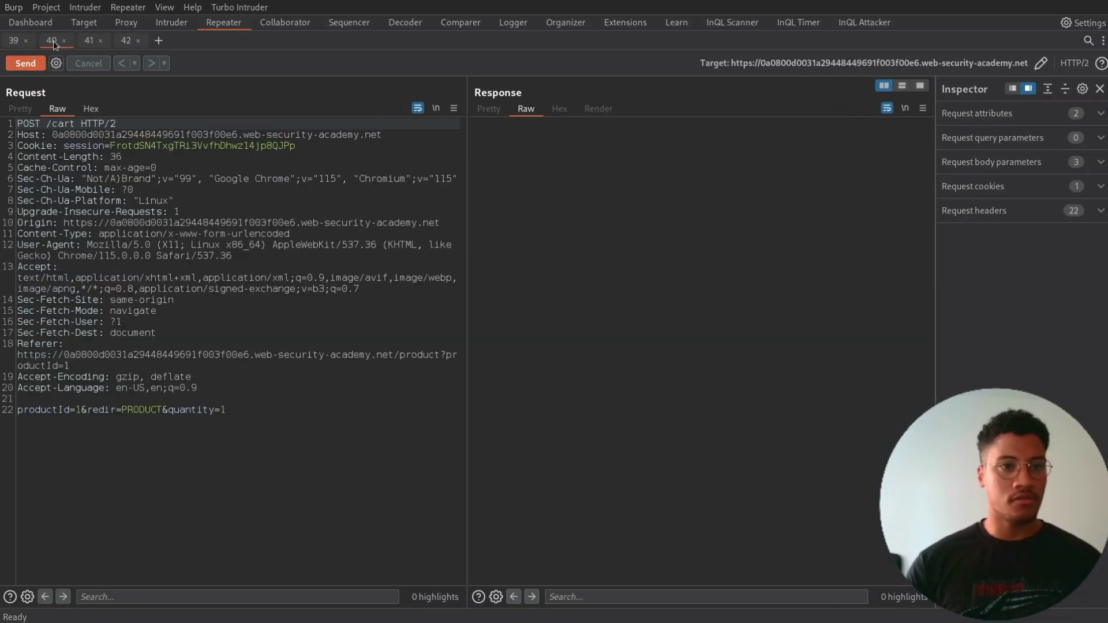
pyautogui.click(13, 41)
pyautogui.rightClick(12, 42)
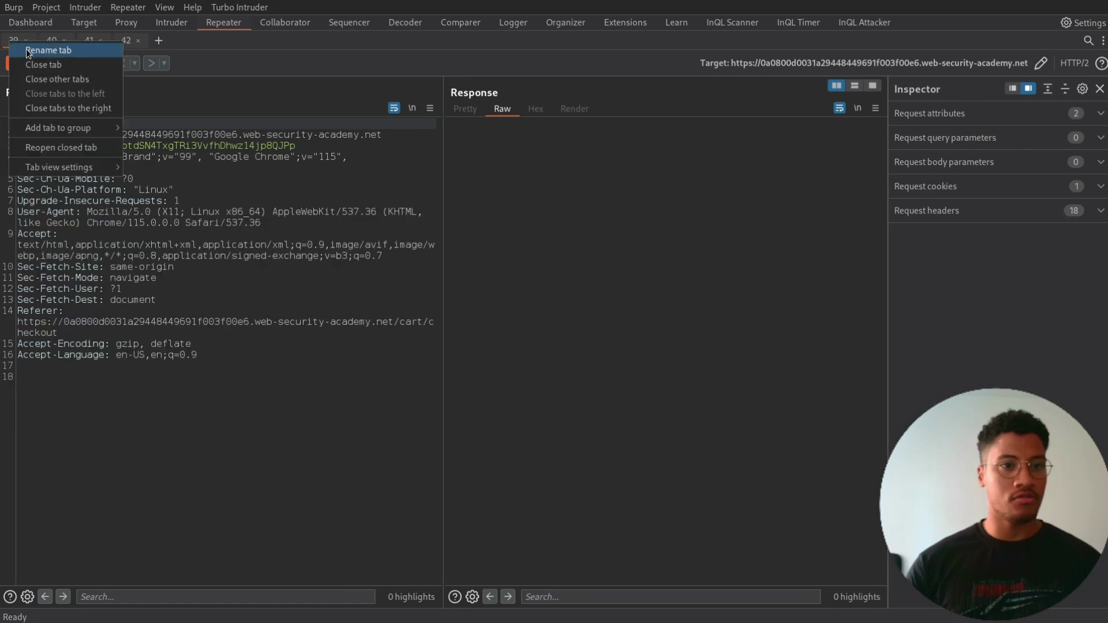
pyautogui.click(200, 278)
pyautogui.write('WarmingConn')
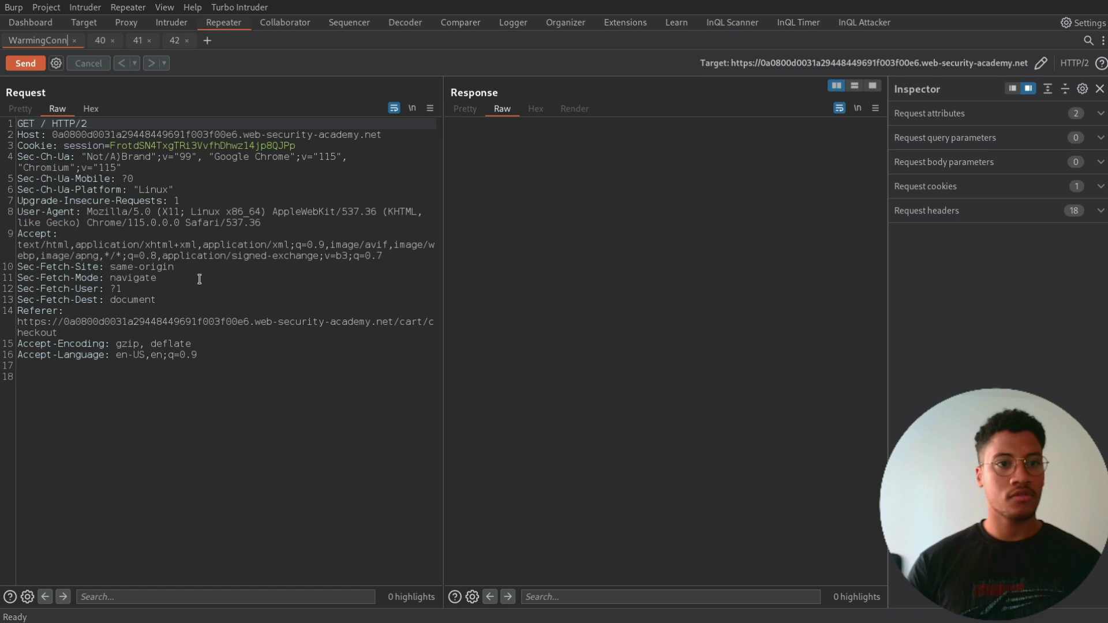
pyautogui.write('ection')
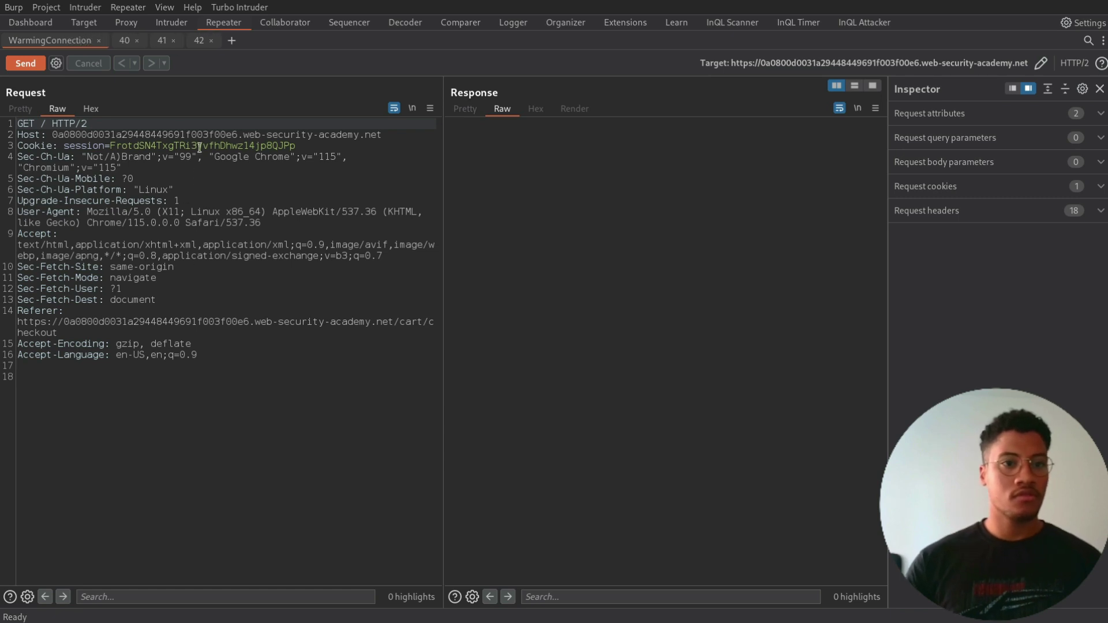
pyautogui.rightClick(131, 45)
pyautogui.click(153, 55)
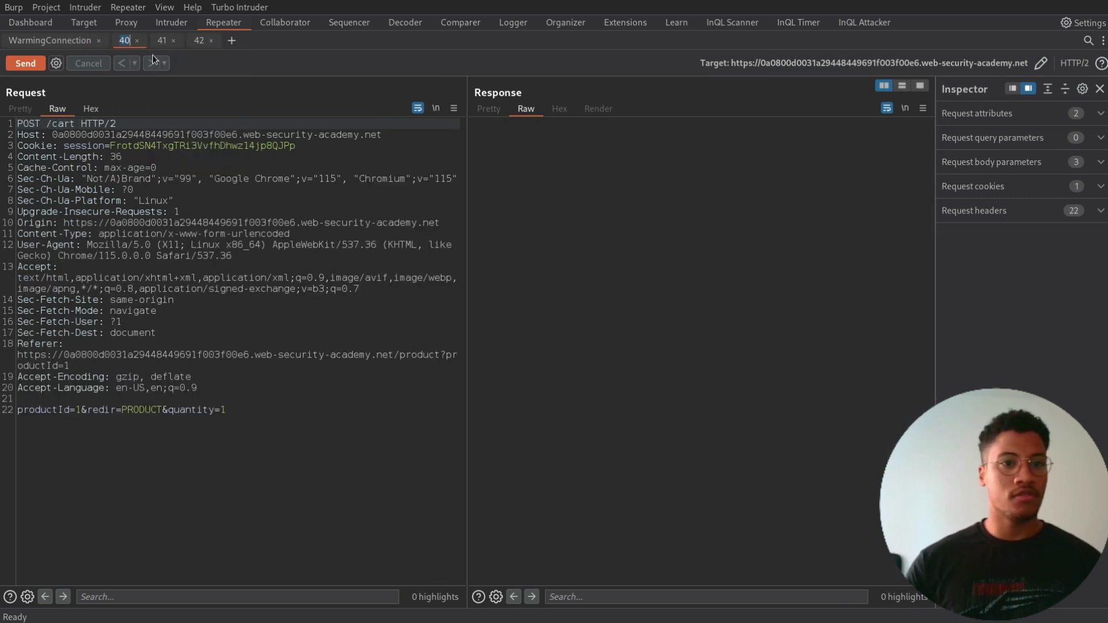
pyautogui.write('Product_1')
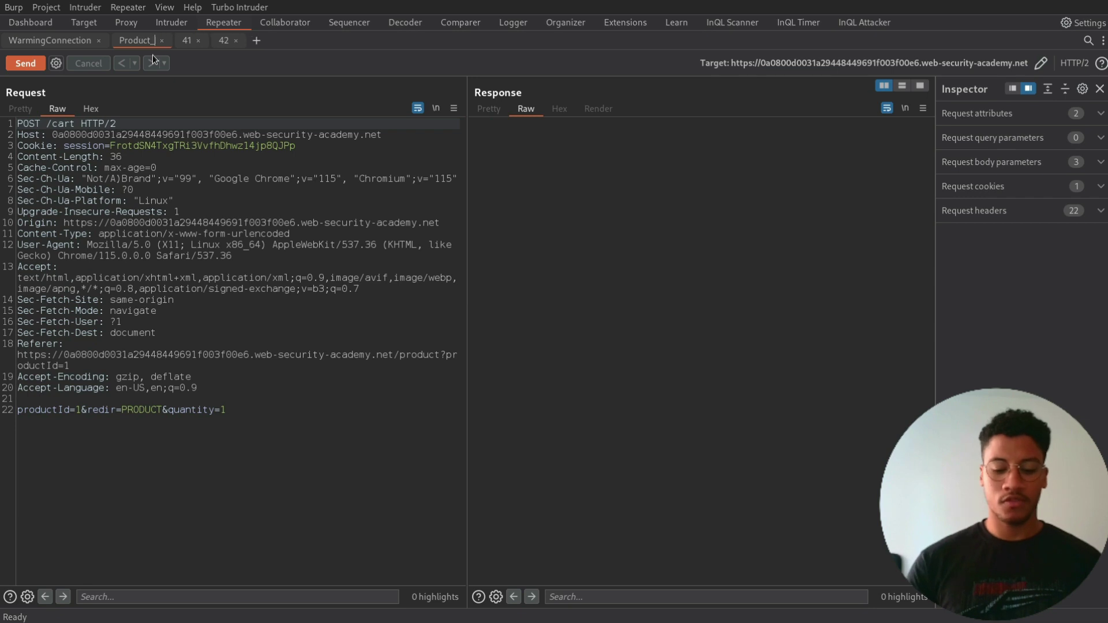
# Step: Rename the second add-to-cart tab Product_2 and the checkout tab Confirmation
pyautogui.click(188, 41)
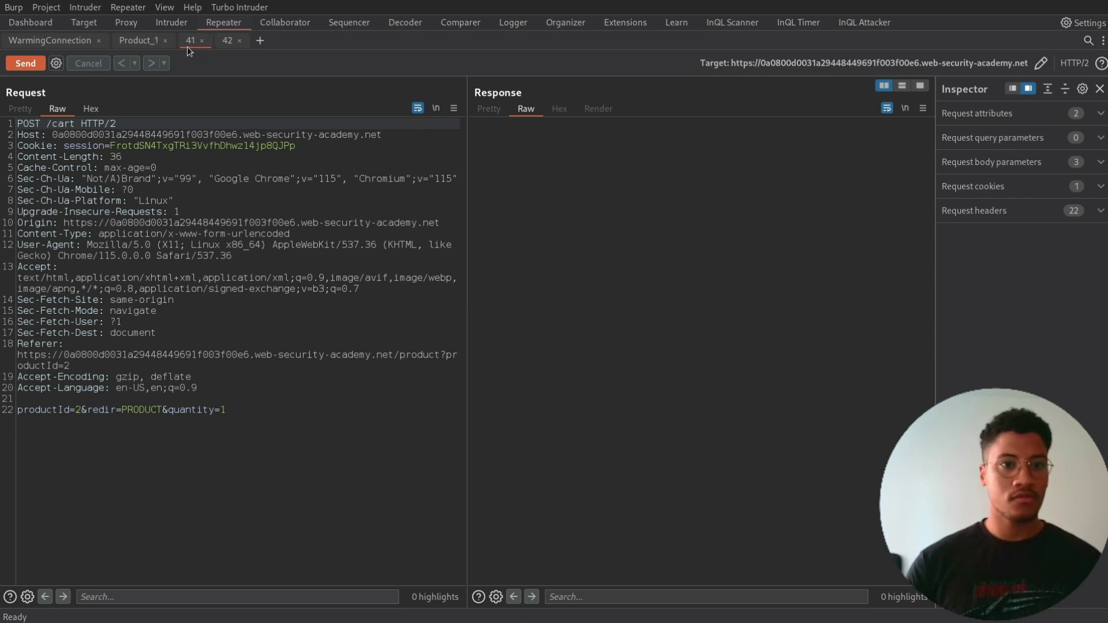
pyautogui.rightClick(188, 40)
pyautogui.click(227, 56)
pyautogui.write('Prod')
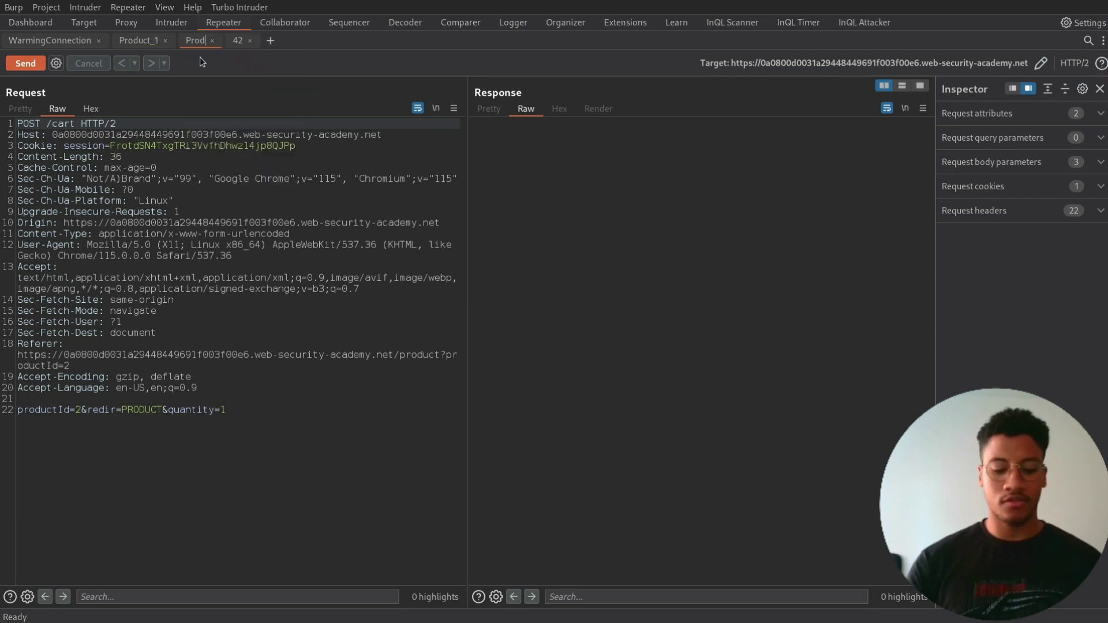
pyautogui.write('uct_2')
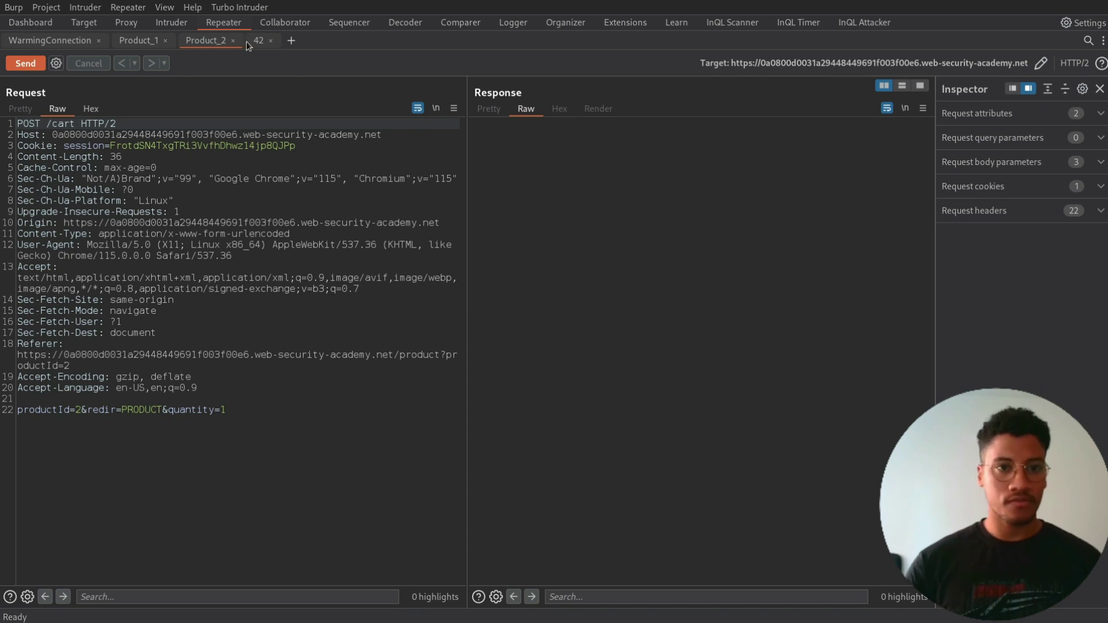
pyautogui.click(257, 40)
pyautogui.rightClick(258, 41)
pyautogui.click(295, 56)
pyautogui.write('Con')
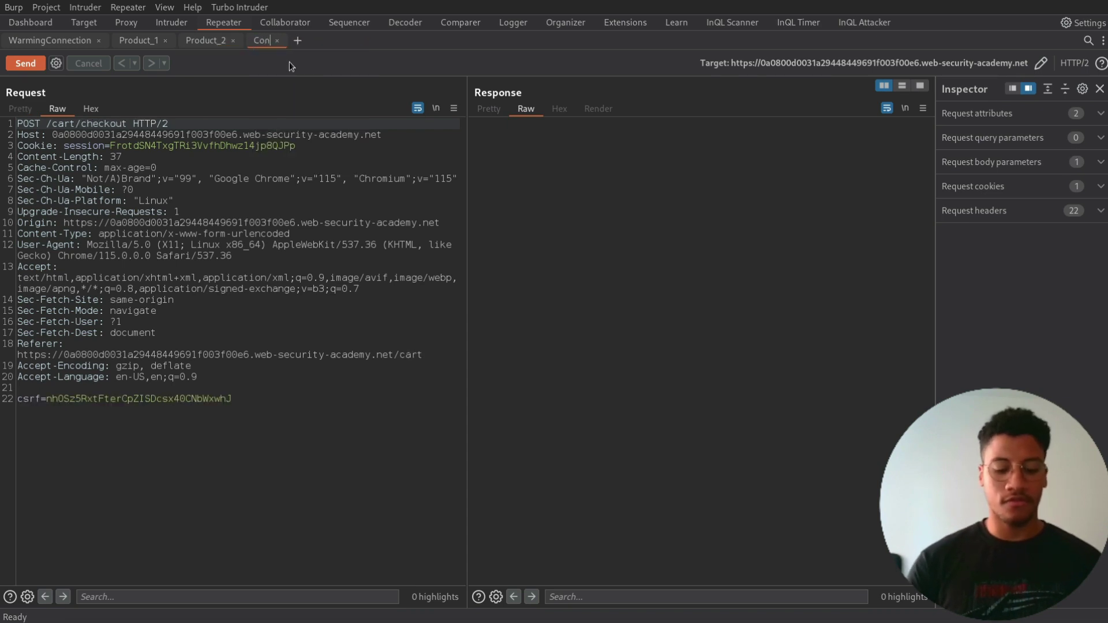
pyautogui.write('mation')
pyautogui.press('Return')
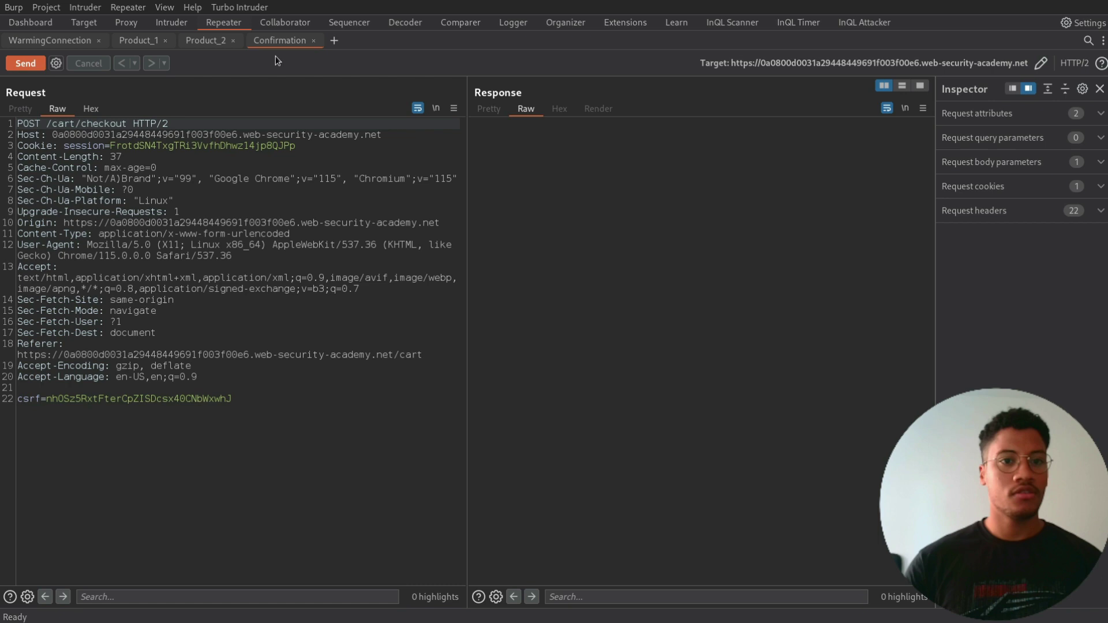
# Step: Create the green Repeater tab group Group 10 containing Product_1 and Confirmation
pyautogui.click(335, 40)
pyautogui.click(380, 87)
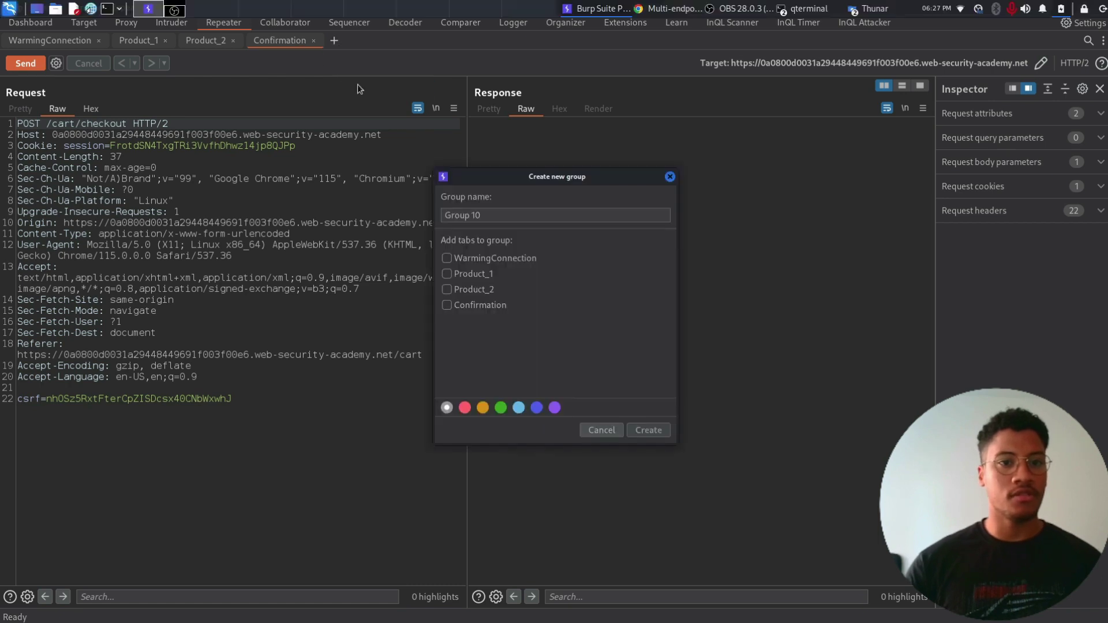
pyautogui.click(447, 305)
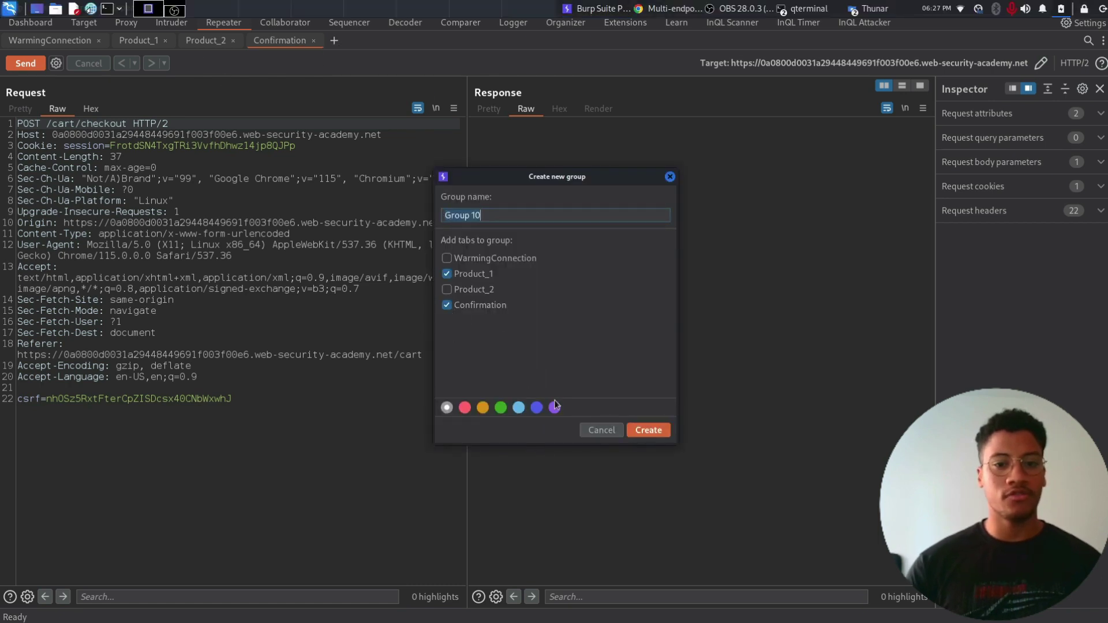
pyautogui.click(500, 407)
pyautogui.click(648, 430)
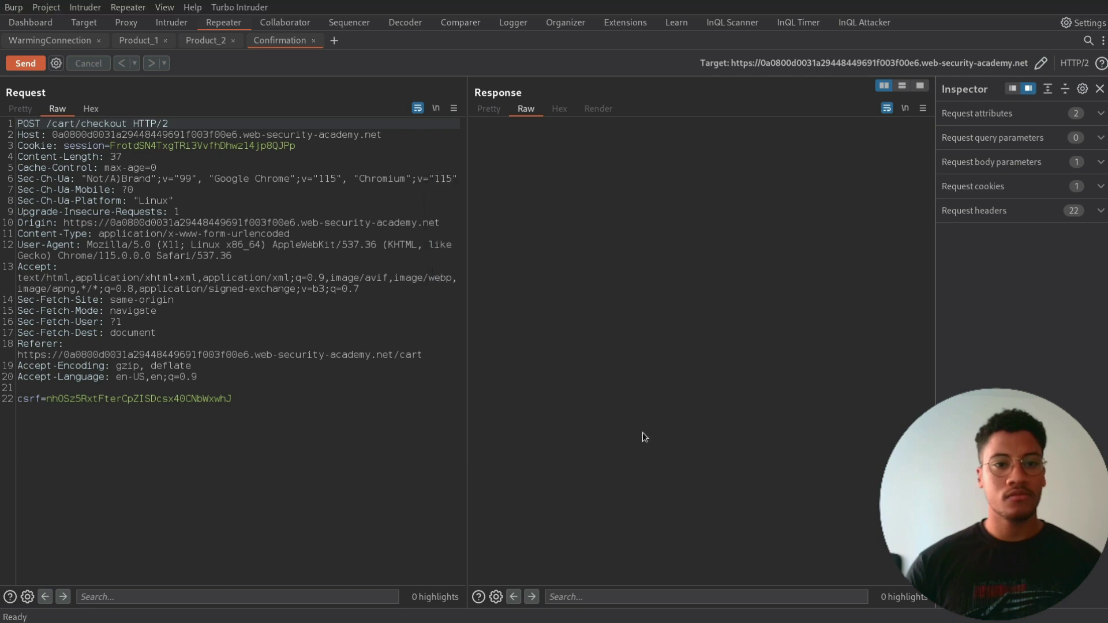
pyautogui.click(384, 43)
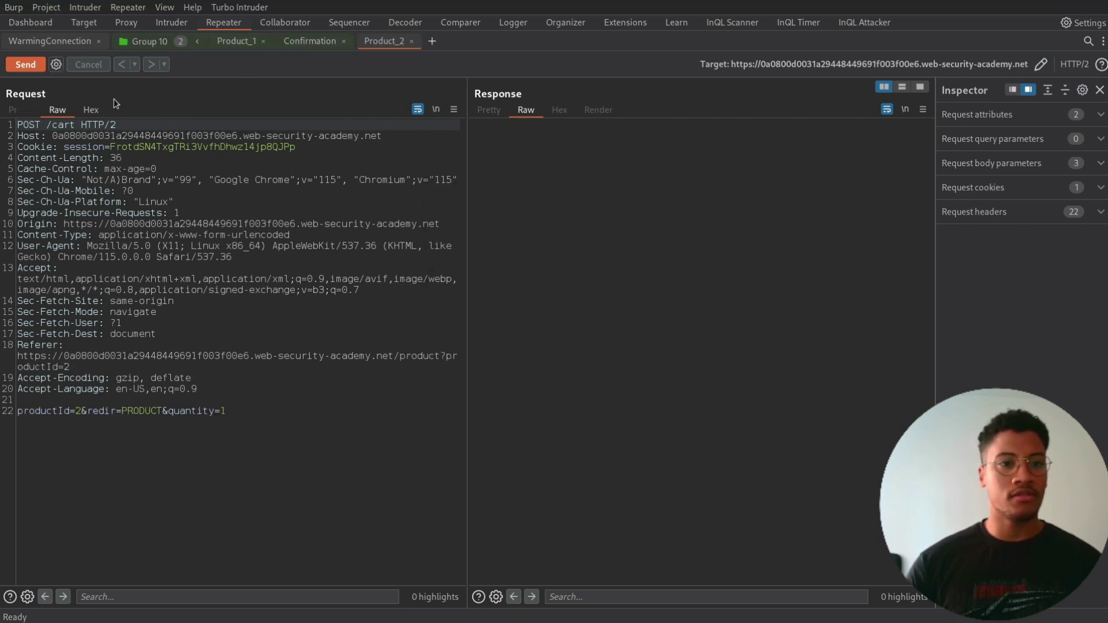
pyautogui.click(50, 41)
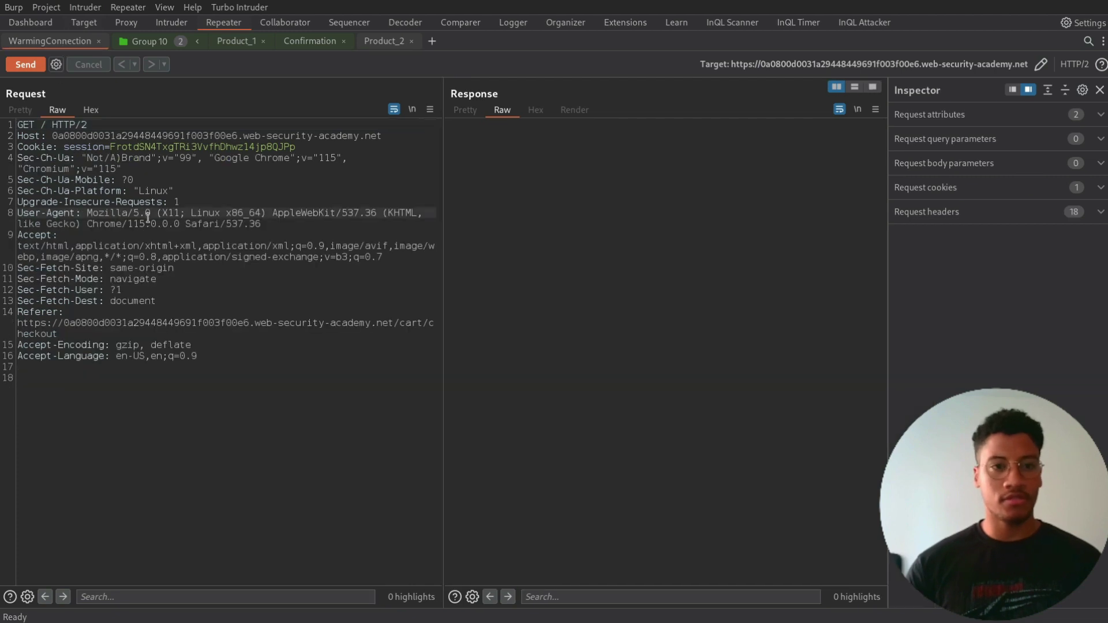
# Step: Duplicate WarmingConnection as GetCart, change its path to /cart, and send it
pyautogui.hotkey('ctrl', 'shift', 'r')
pyautogui.rightClick(437, 40)
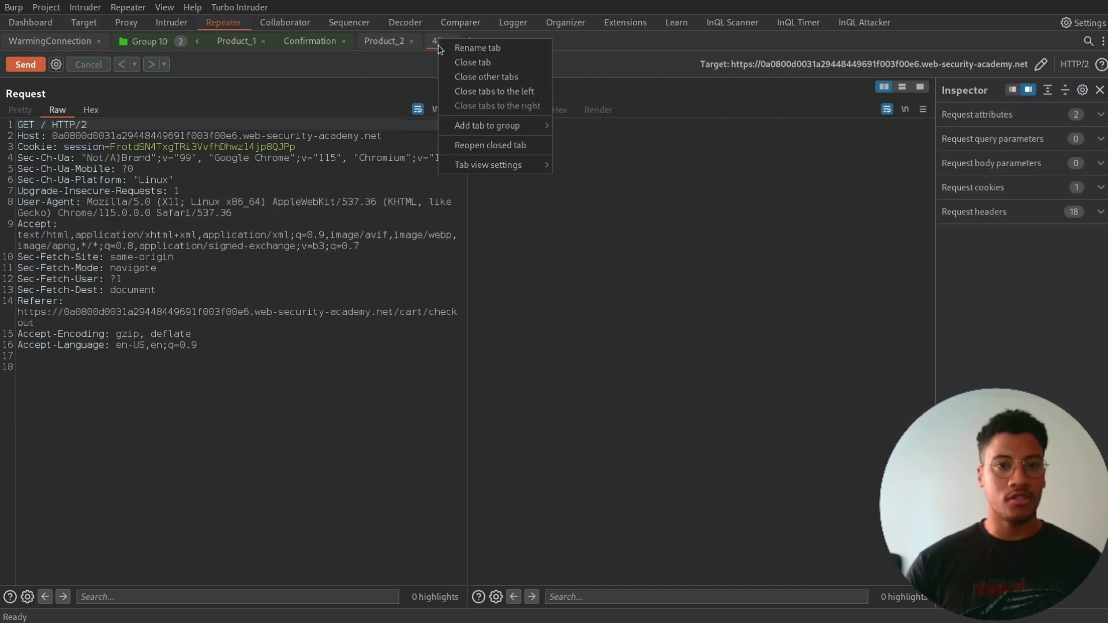
pyautogui.click(477, 48)
pyautogui.write('GetCar')
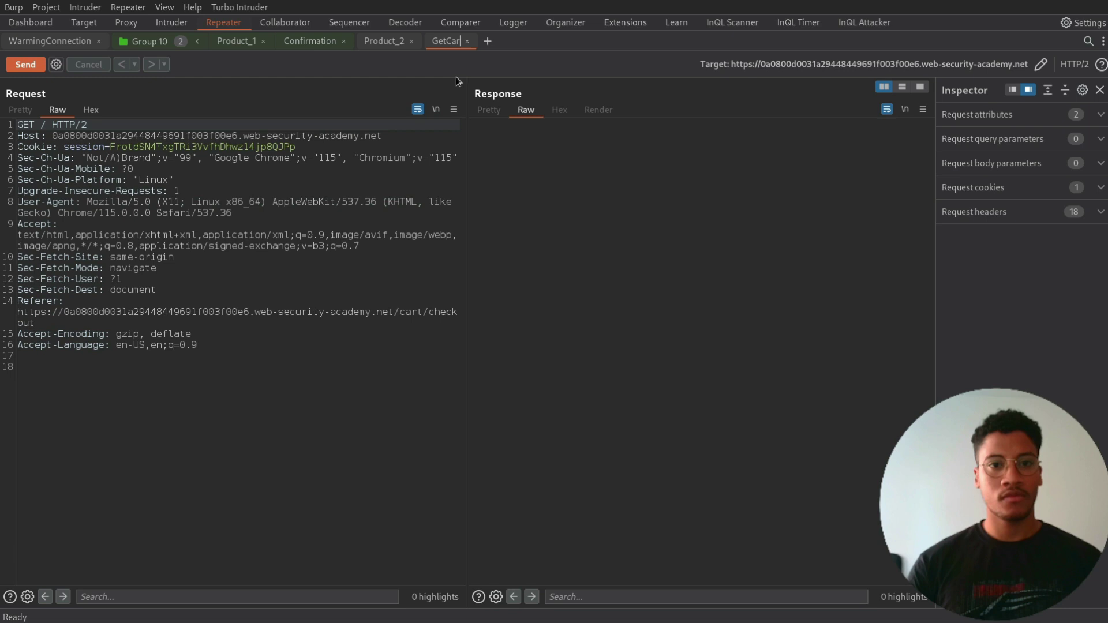
pyautogui.write('t')
pyautogui.press('Return')
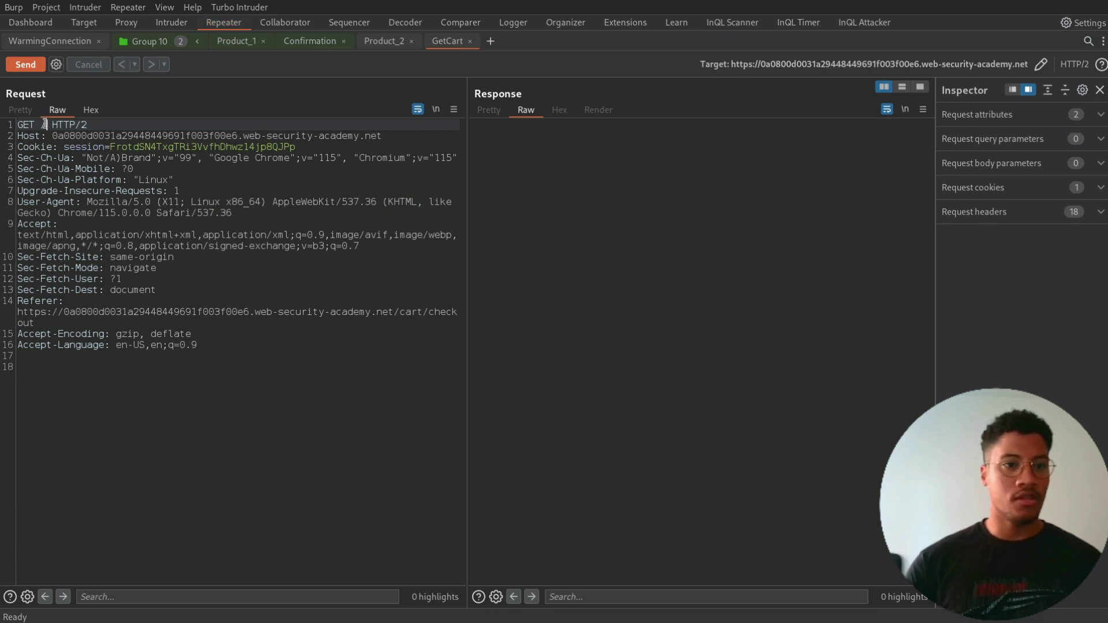
pyautogui.click(45, 124)
pyautogui.write('cart')
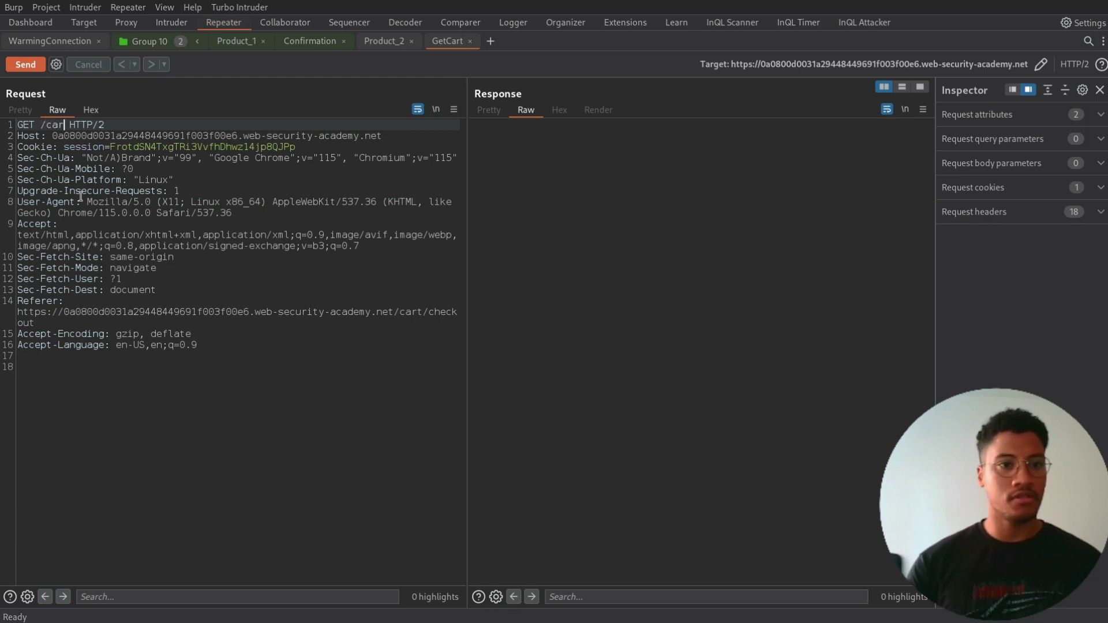
pyautogui.write('t')
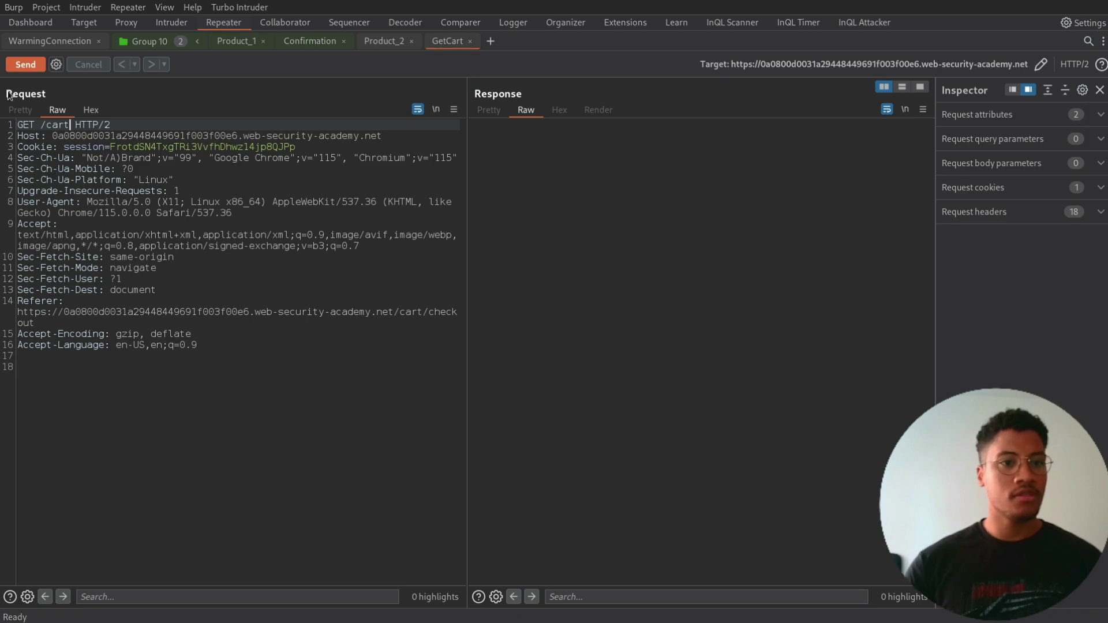
pyautogui.click(25, 64)
pyautogui.scroll(-8, 596, 309)
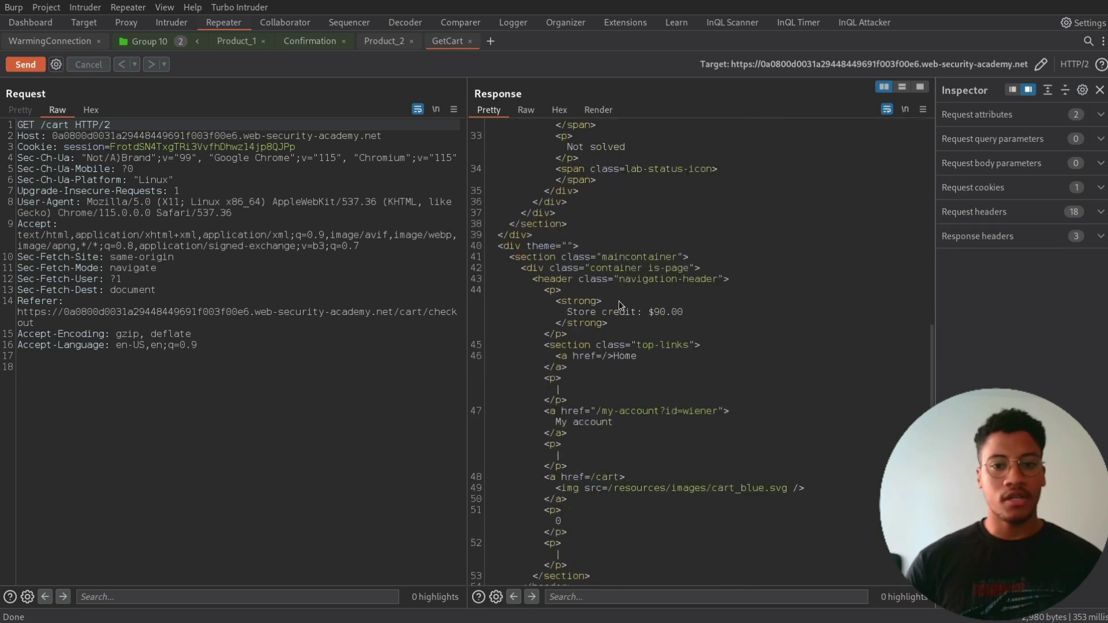
pyautogui.scroll(-3, 619, 307)
pyautogui.scroll(8, 620, 307)
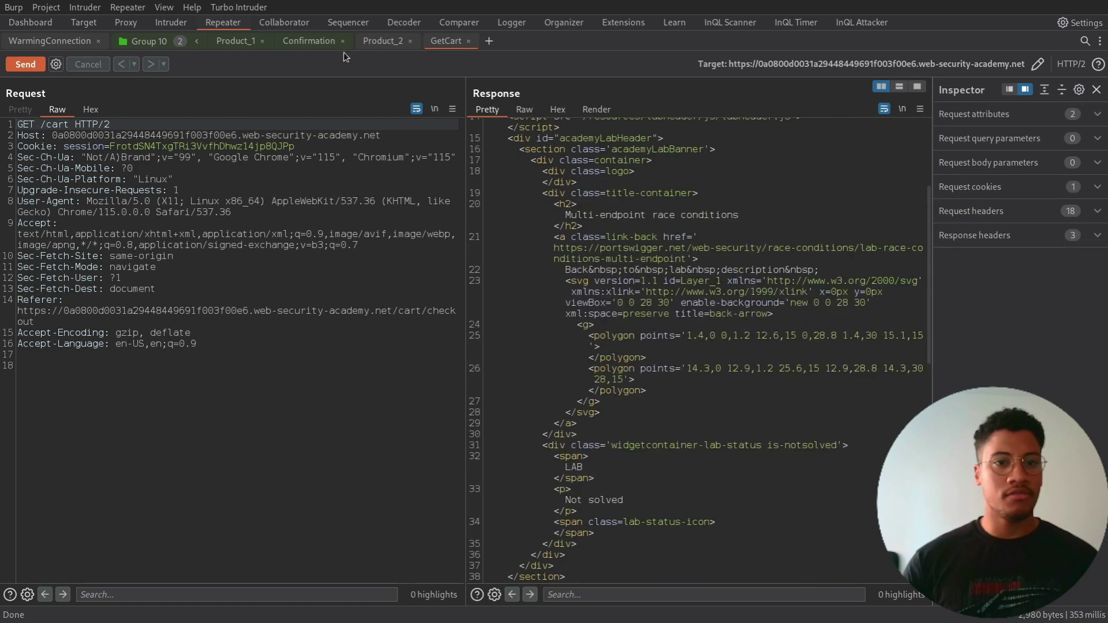
# Step: Send the WarmingConnection request to warm up the connection
pyautogui.click(236, 41)
pyautogui.click(308, 41)
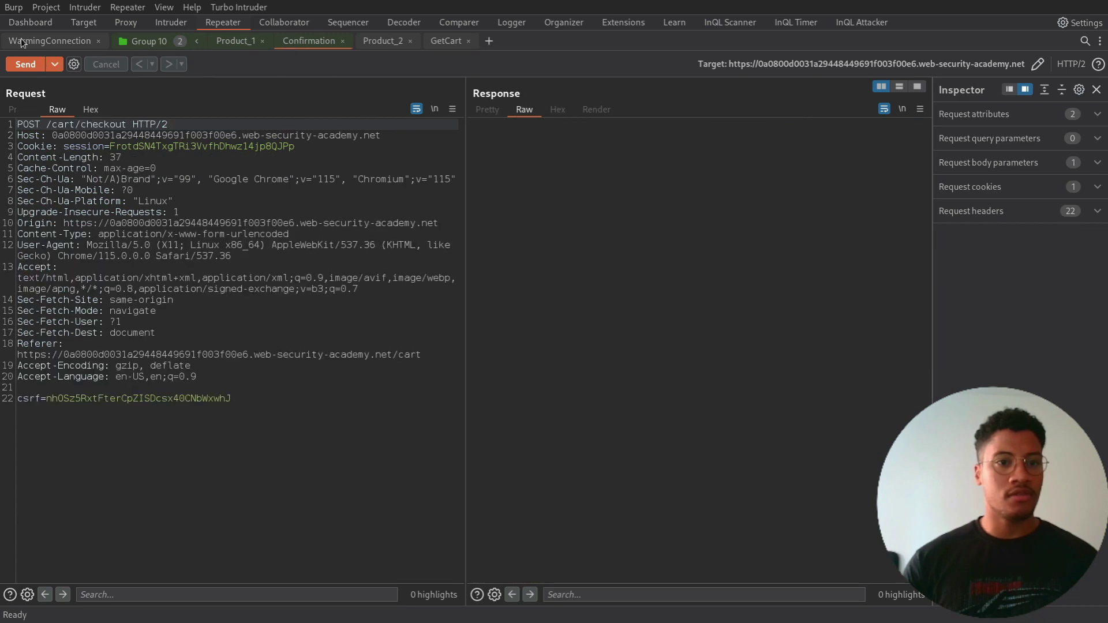
pyautogui.click(50, 41)
pyautogui.click(25, 64)
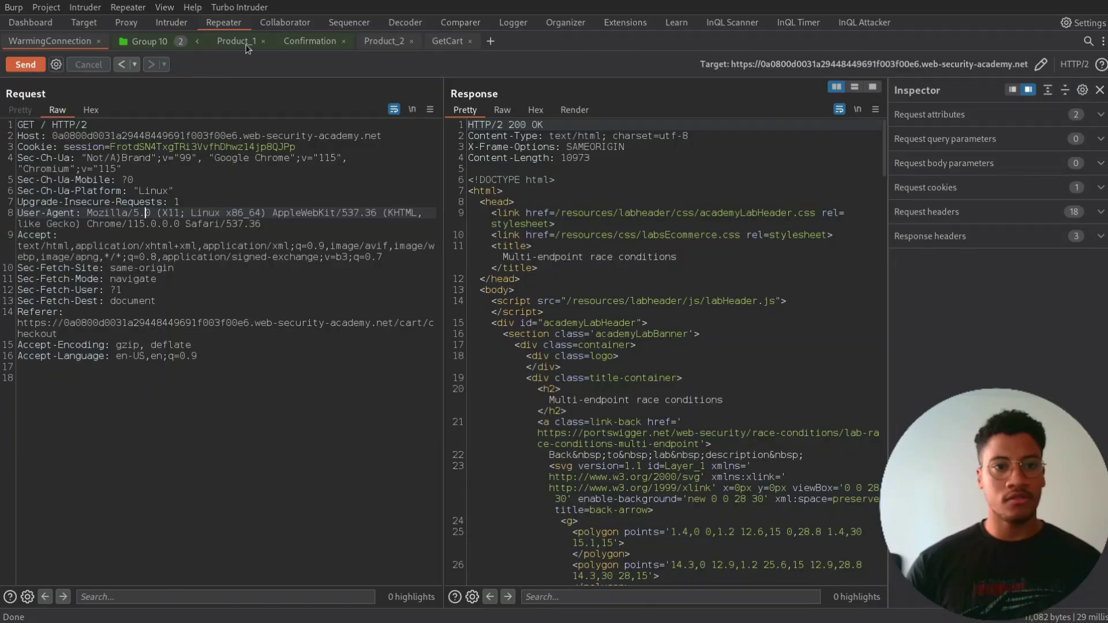
# Step: Send Group 10 over a single connection and check the Product_1 and Confirmation responses
pyautogui.click(247, 42)
pyautogui.click(55, 65)
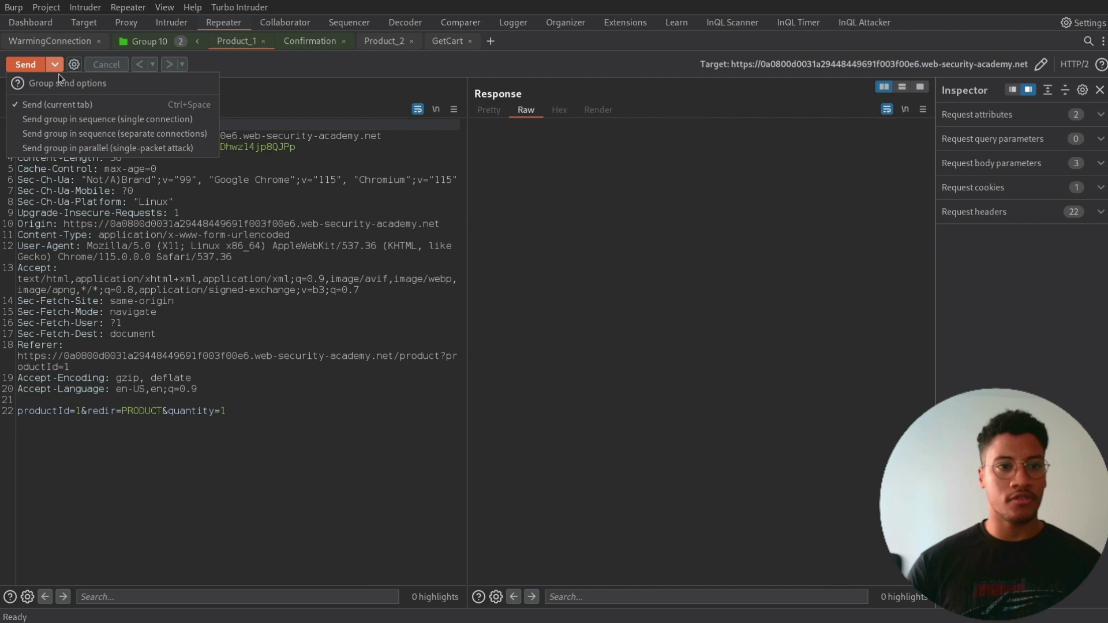
pyautogui.click(107, 118)
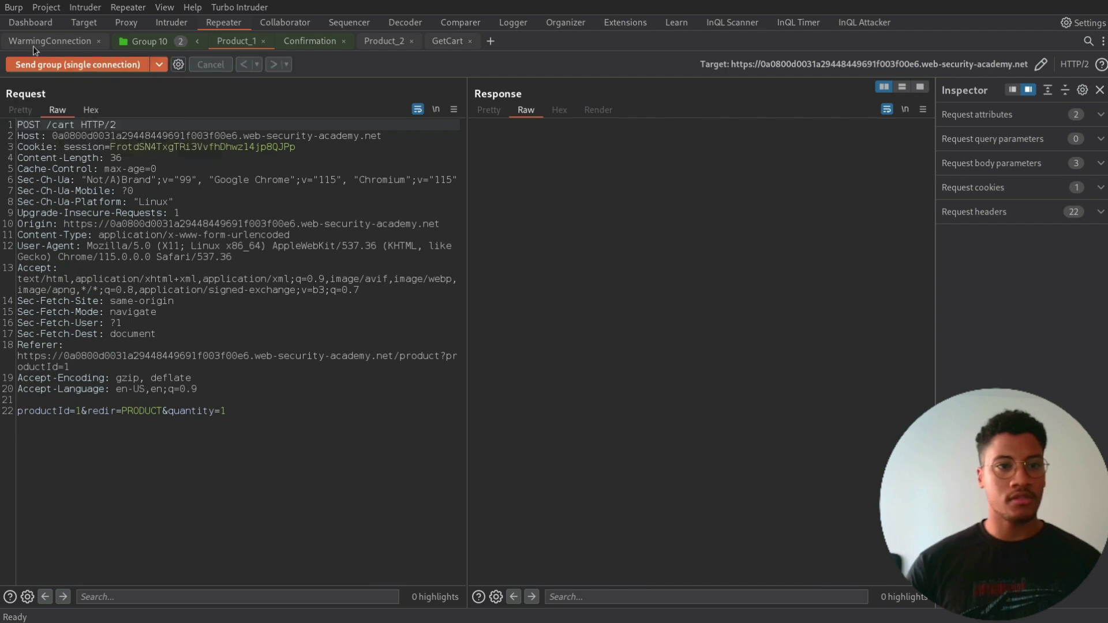
pyautogui.click(76, 65)
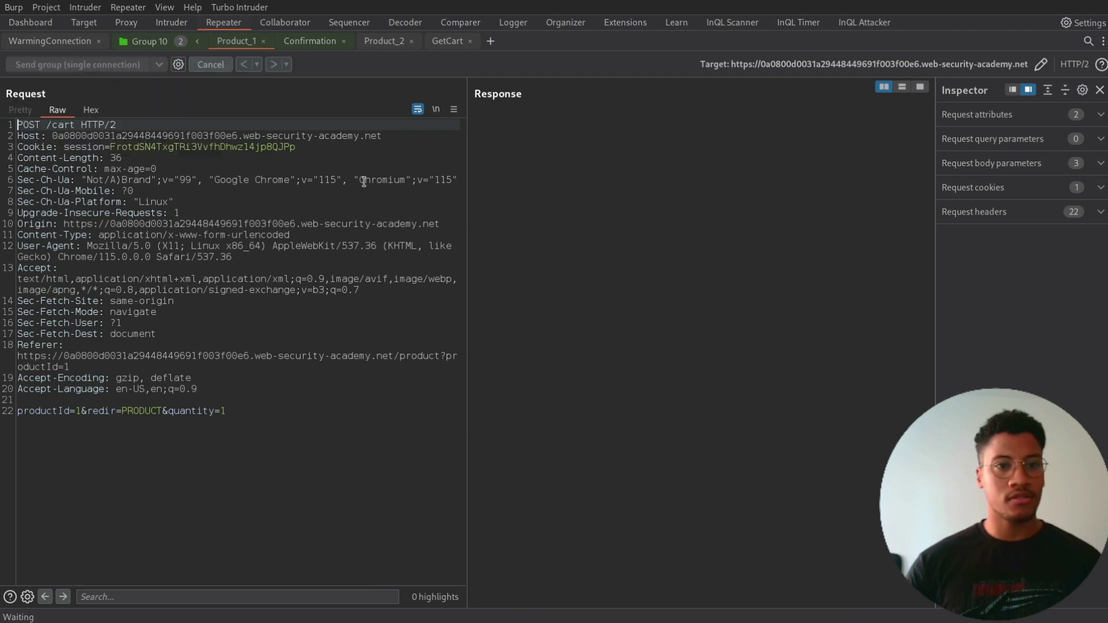
pyautogui.click(307, 42)
pyautogui.click(235, 41)
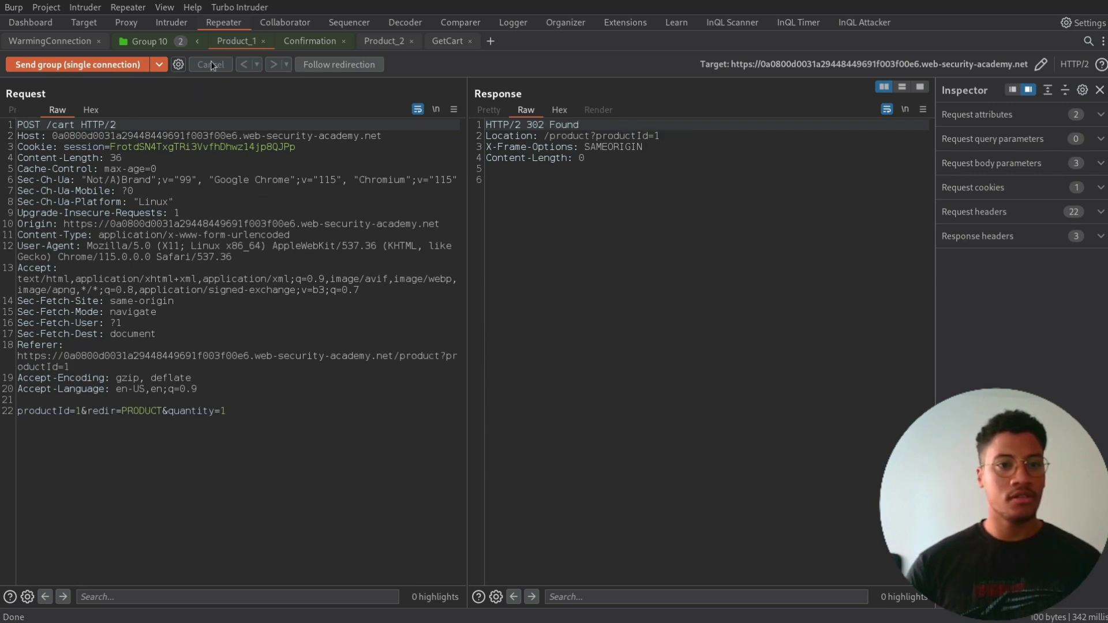
# Step: Re-warm the connection and send Group 10 in parallel; Confirmation returns INSUFFICIENT_FUNDS
pyautogui.click(161, 66)
pyautogui.click(69, 148)
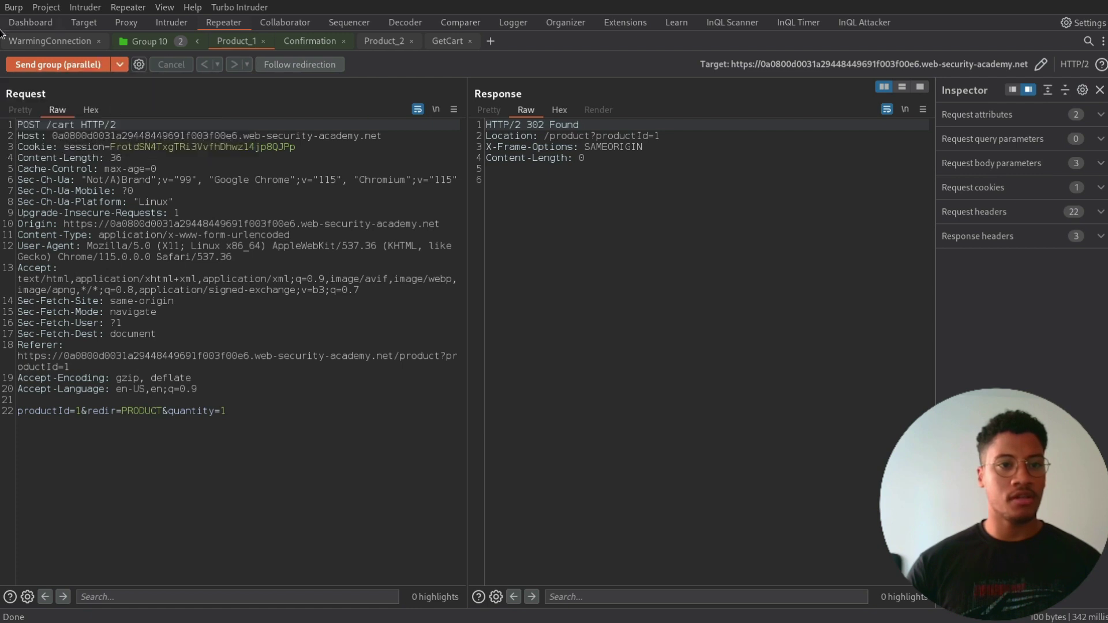
pyautogui.click(49, 40)
pyautogui.click(30, 64)
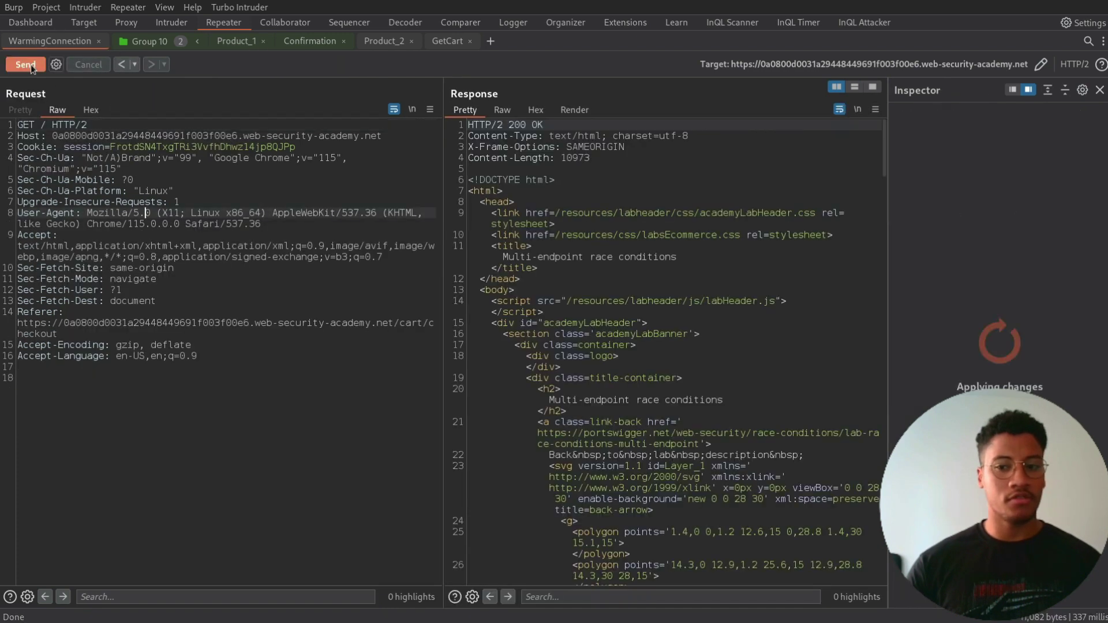
pyautogui.click(30, 64)
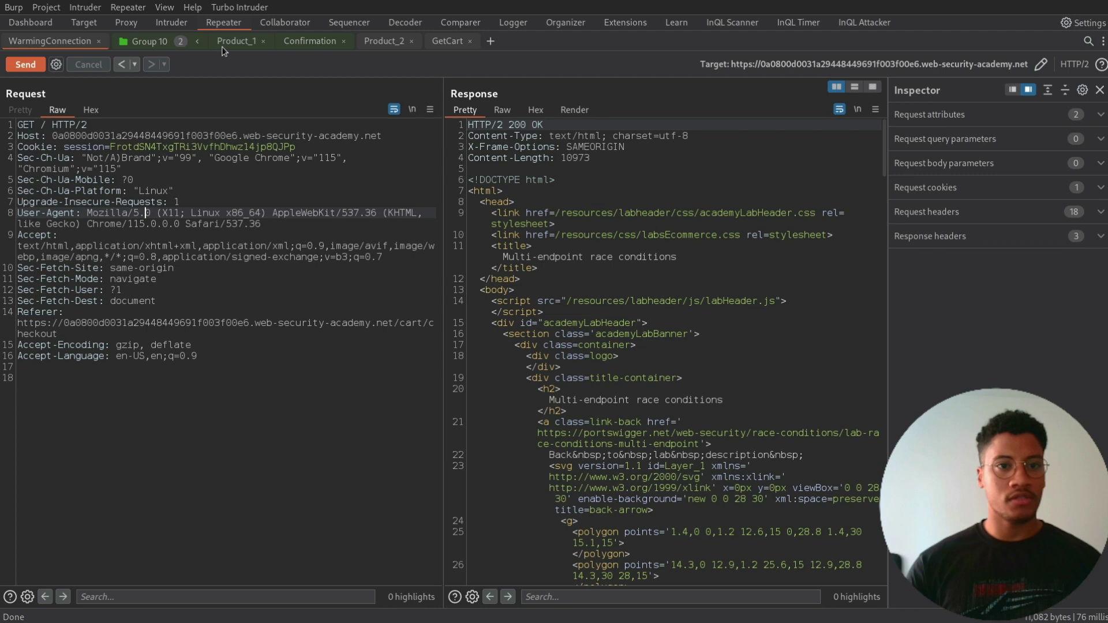
pyautogui.click(236, 41)
pyautogui.click(59, 65)
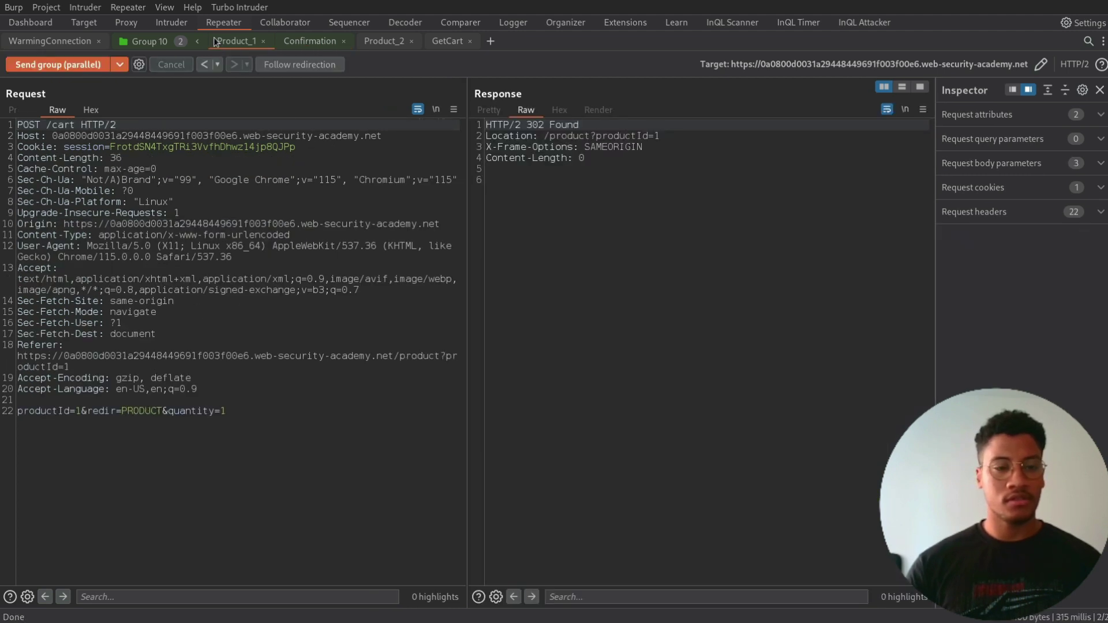
pyautogui.click(309, 41)
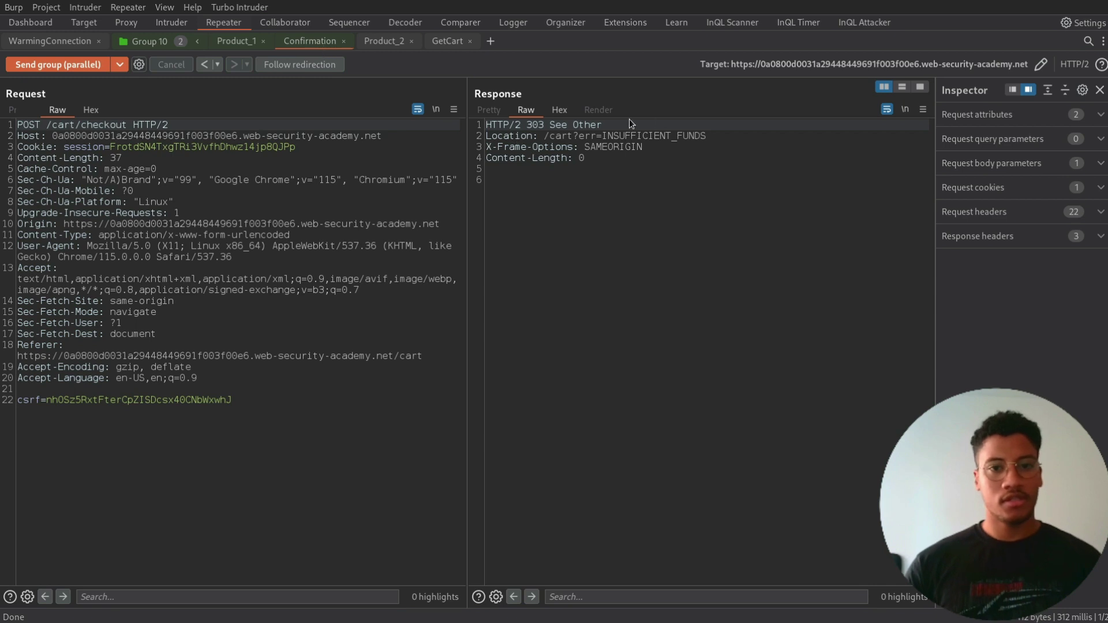
# Step: Highlight the INSUFFICIENT_FUNDS error, then render GetCart showing two jackets totalling $2674.00
pyautogui.moveTo(602, 135); pyautogui.dragTo(790, 148)
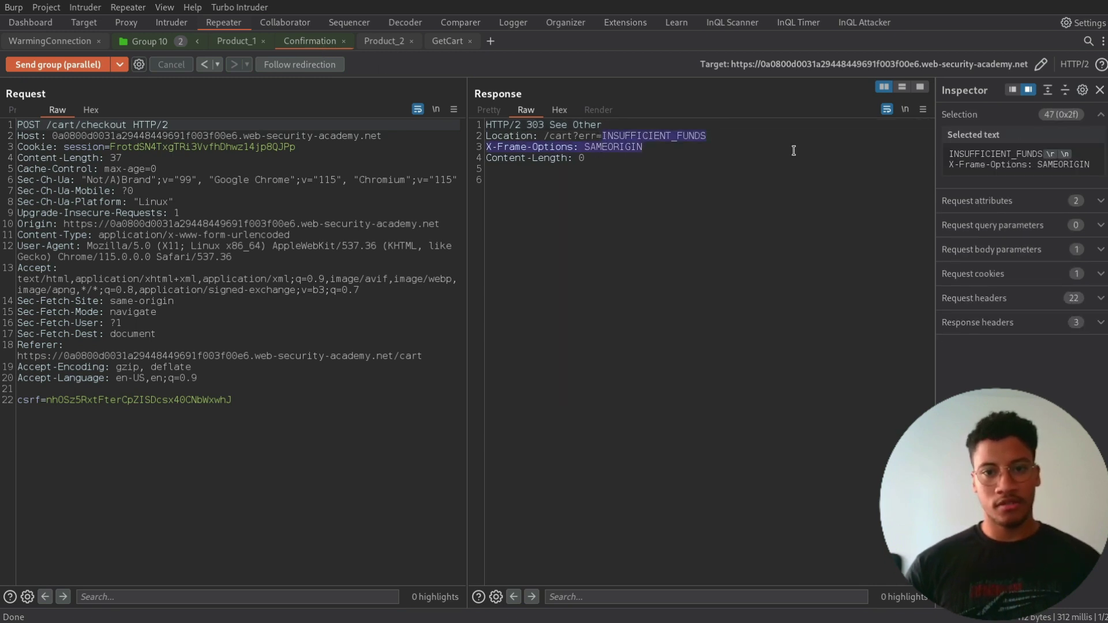
pyautogui.click(448, 41)
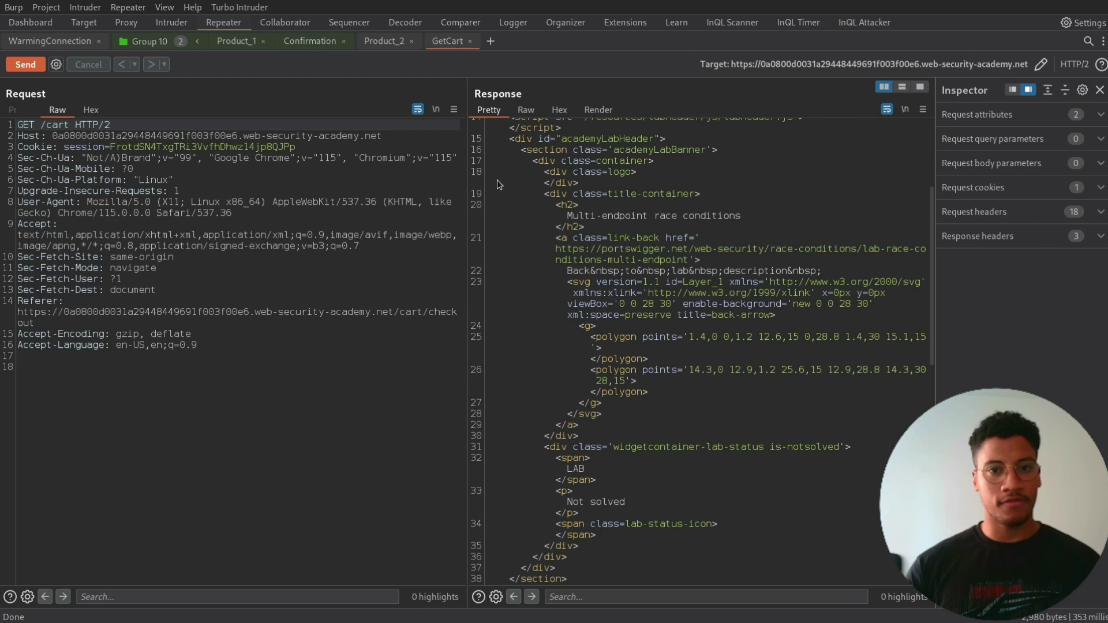
pyautogui.scroll(5, 497, 180)
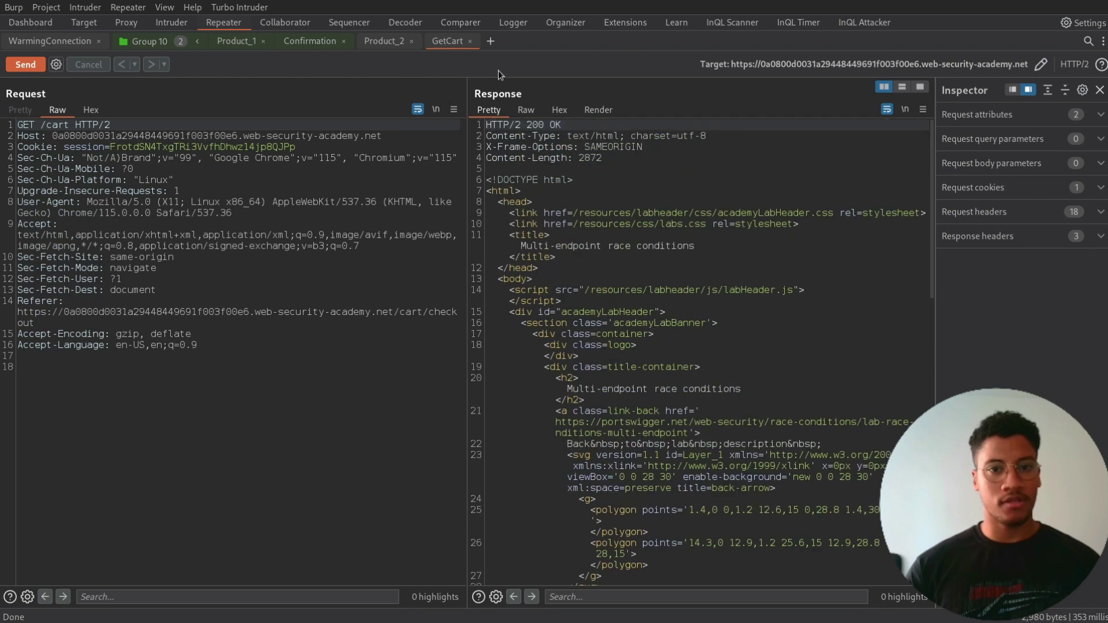
pyautogui.click(26, 65)
pyautogui.click(598, 110)
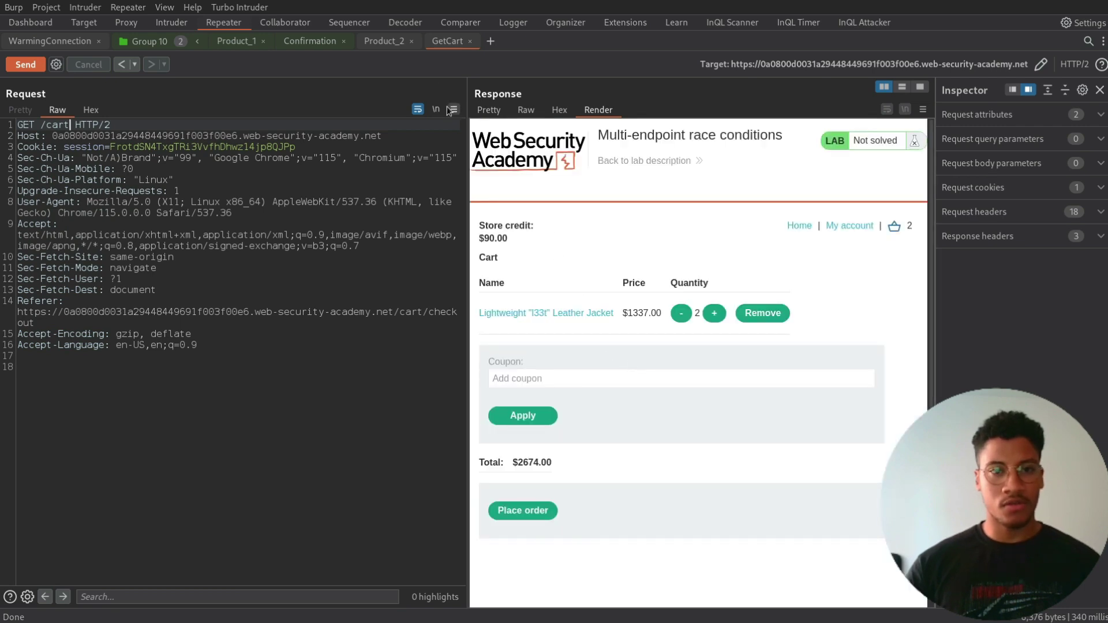
pyautogui.click(389, 41)
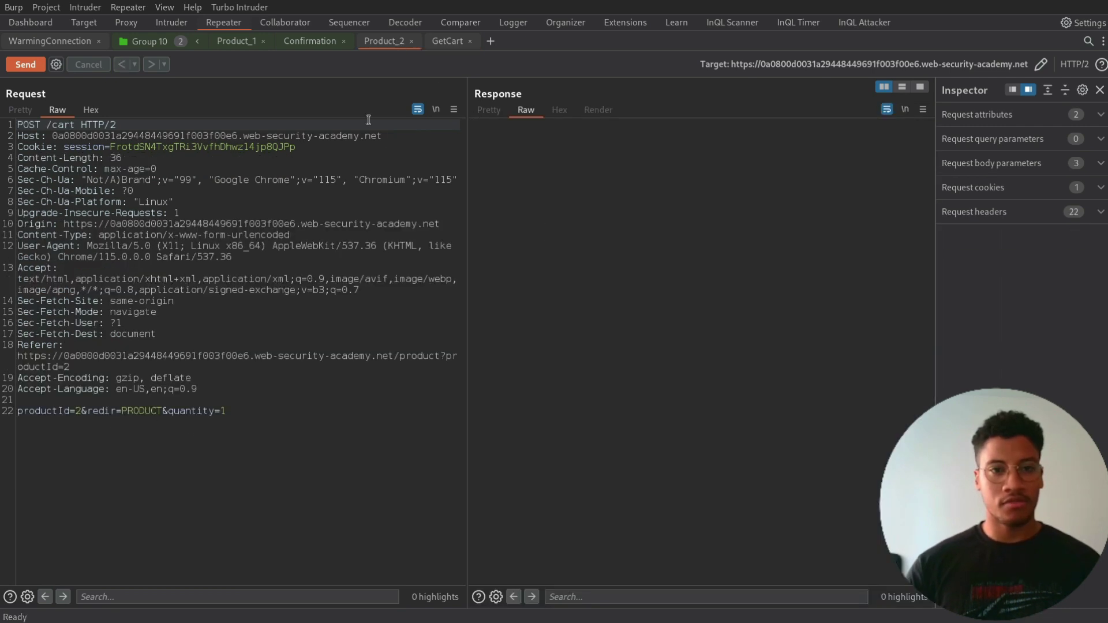
pyautogui.click(447, 41)
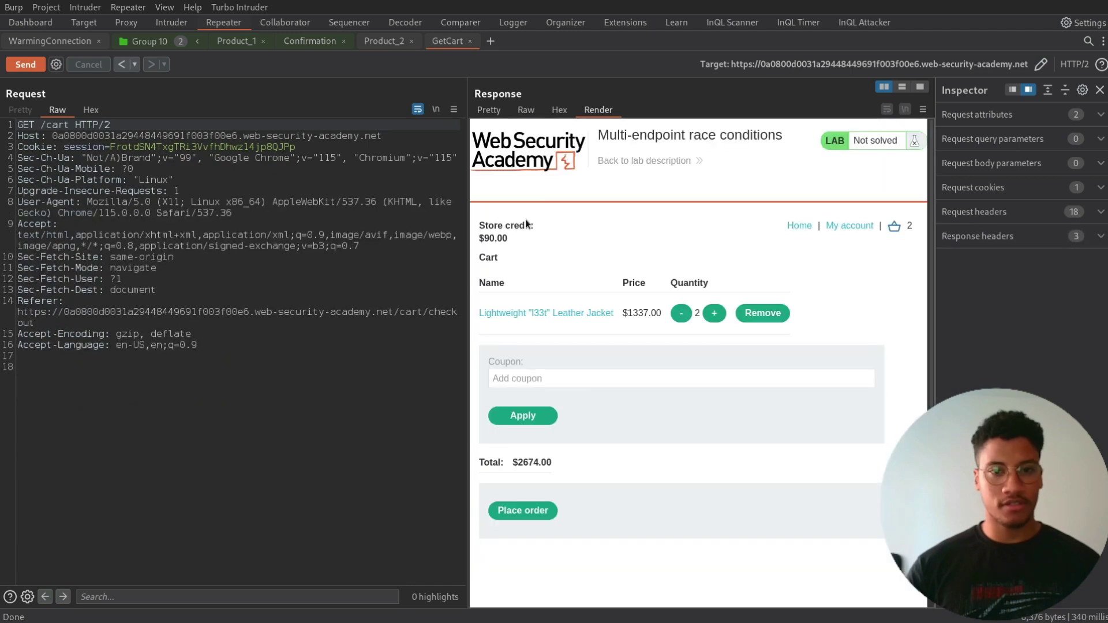
# Step: Reload the cart in the browser and remove the leather jackets
pyautogui.press('super')
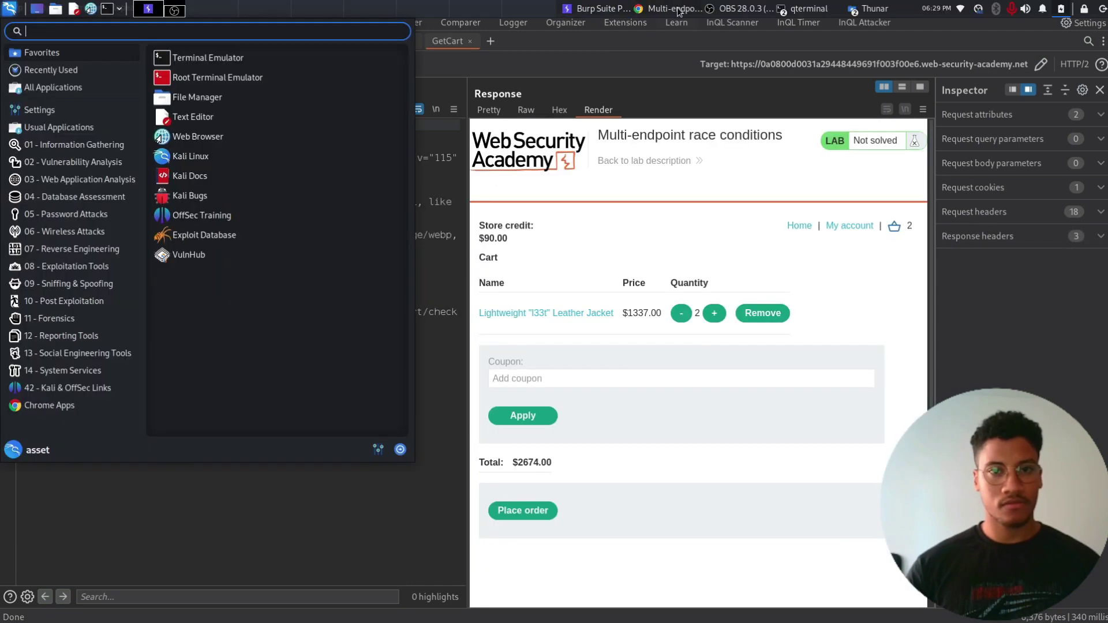
pyautogui.click(674, 8)
pyautogui.click(862, 171)
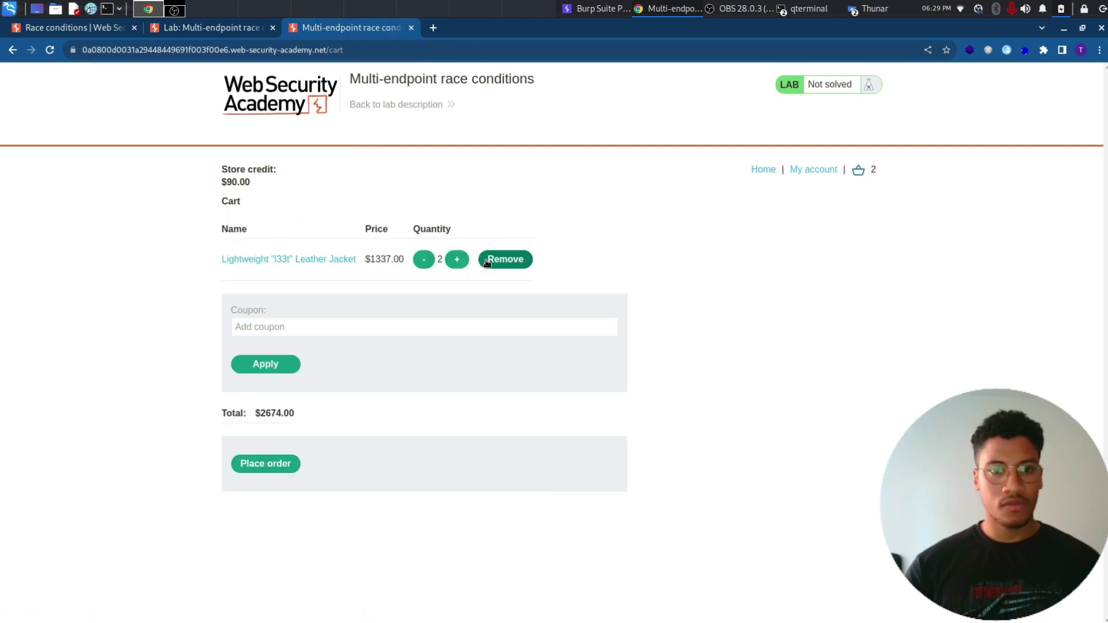
pyautogui.click(505, 259)
# Step: Send Product_2 to add one $10 gift card, then resend GetCart to confirm it's the only item
pyautogui.click(607, 9)
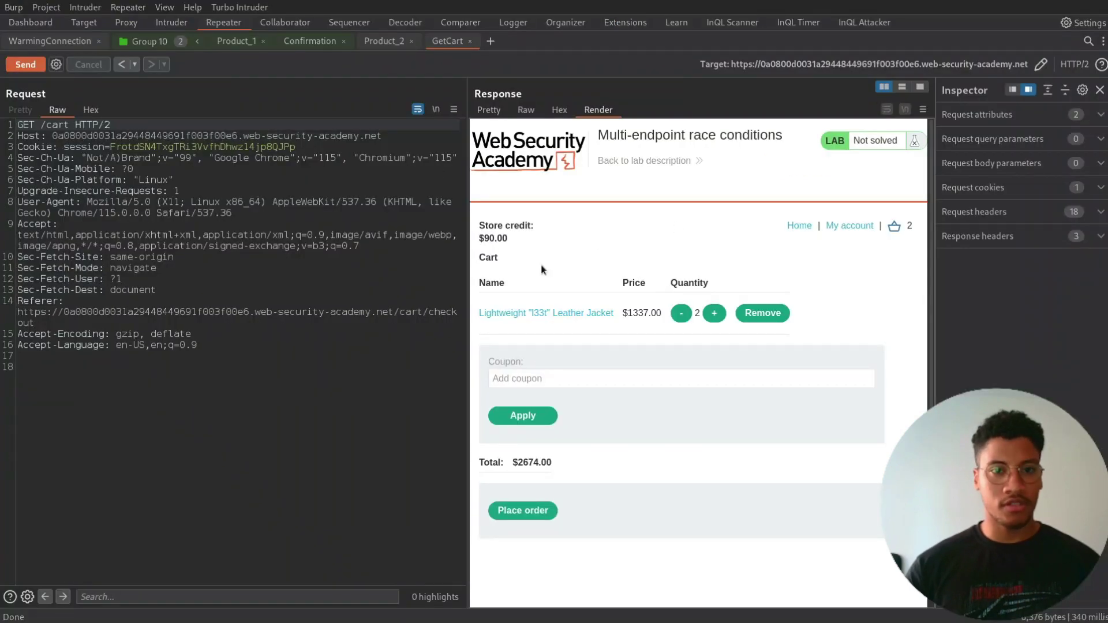
pyautogui.click(383, 41)
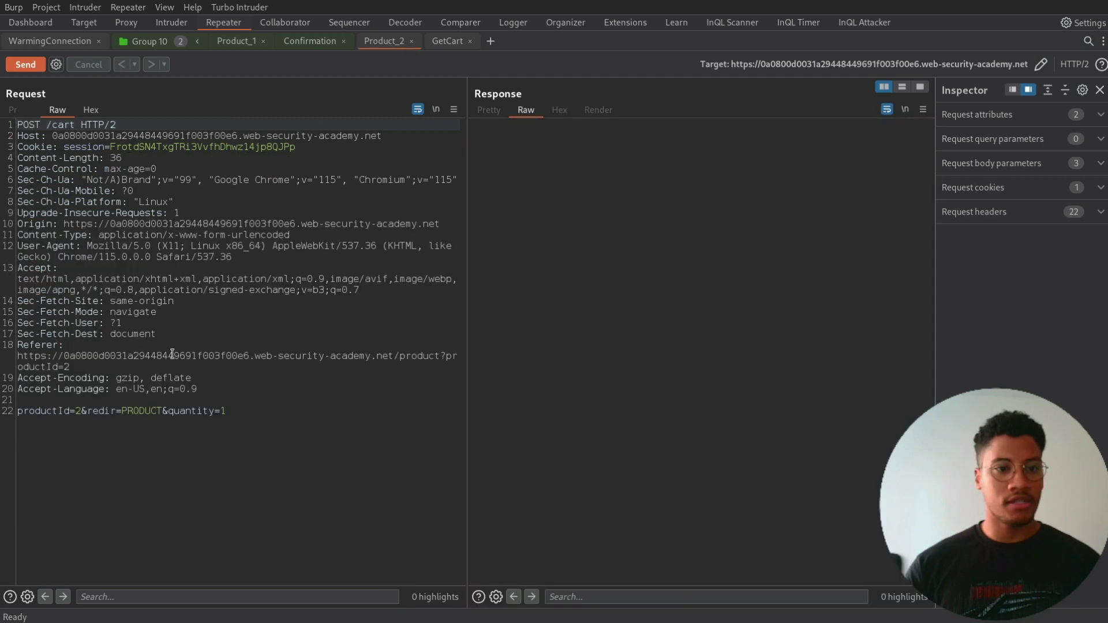
pyautogui.click(24, 64)
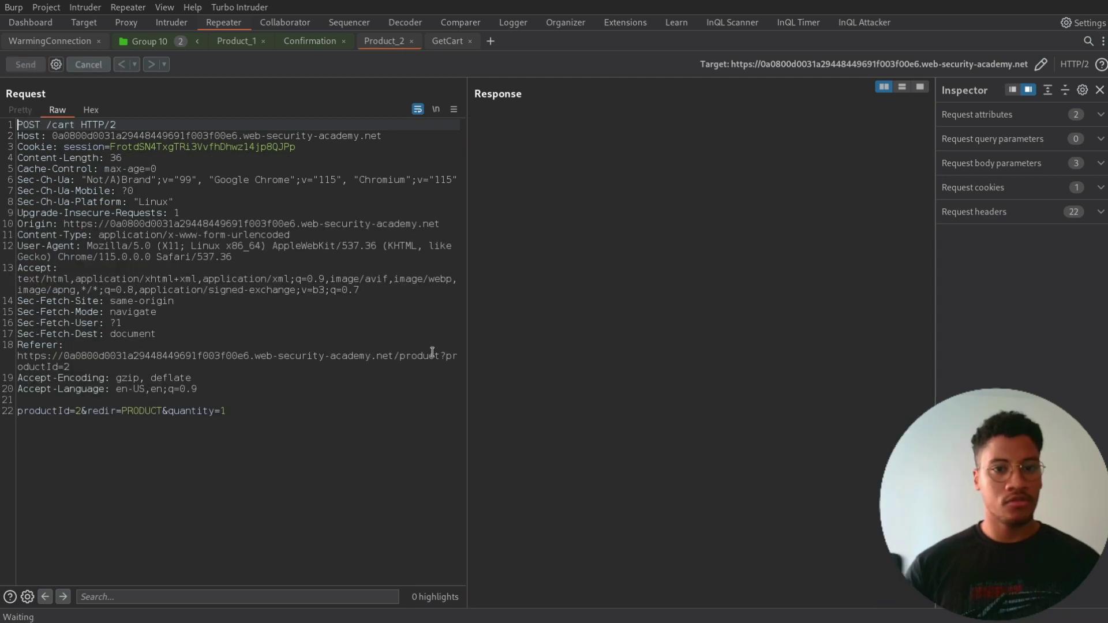
pyautogui.click(447, 41)
pyautogui.click(24, 65)
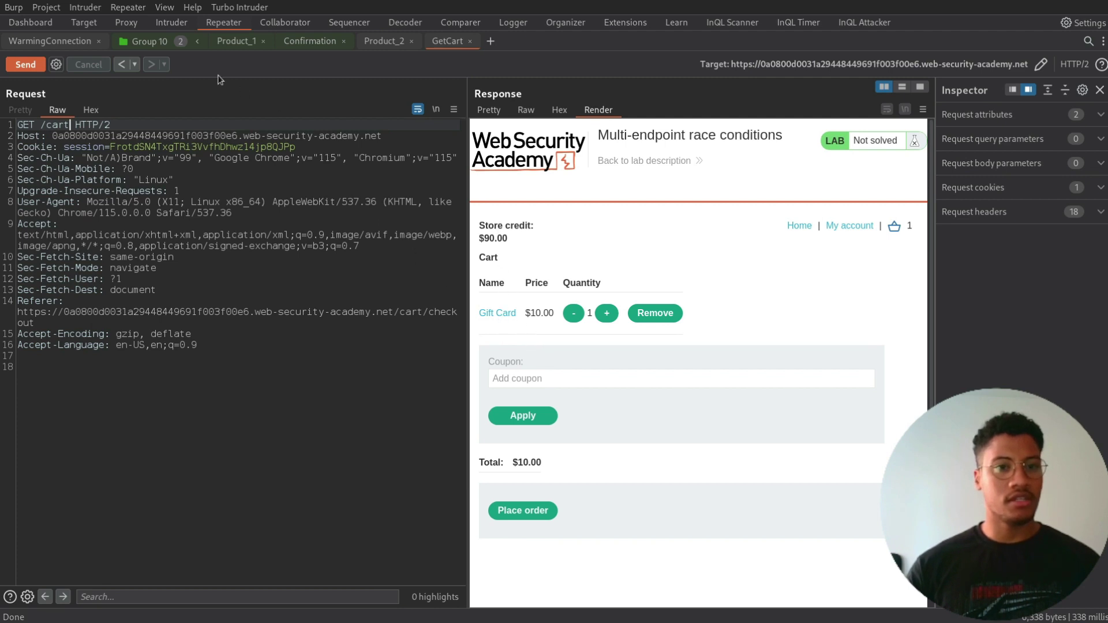
pyautogui.click(232, 45)
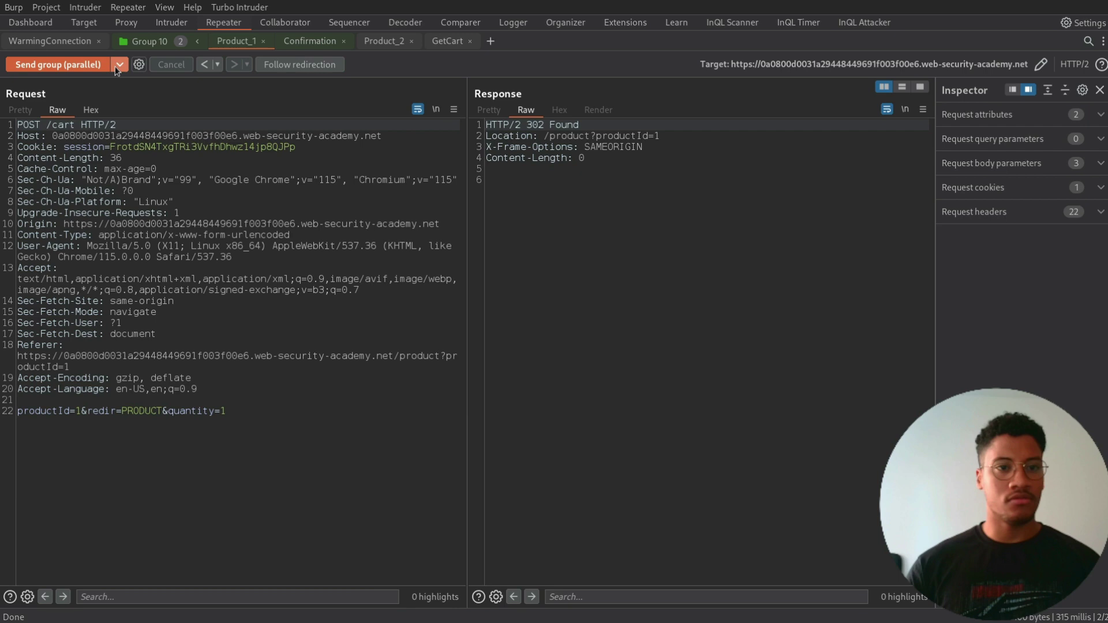
# Step: Re-warm the connection and race Group 10 in parallel, buying the $10 gift card
pyautogui.click(50, 40)
pyautogui.click(28, 65)
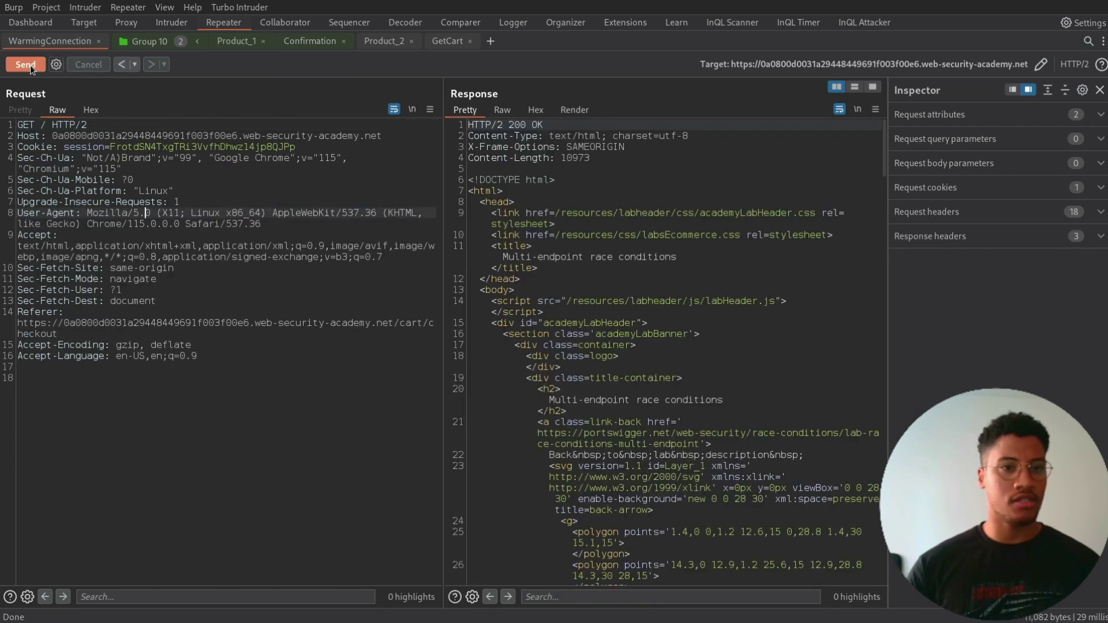
pyautogui.click(30, 65)
pyautogui.click(234, 40)
pyautogui.click(52, 64)
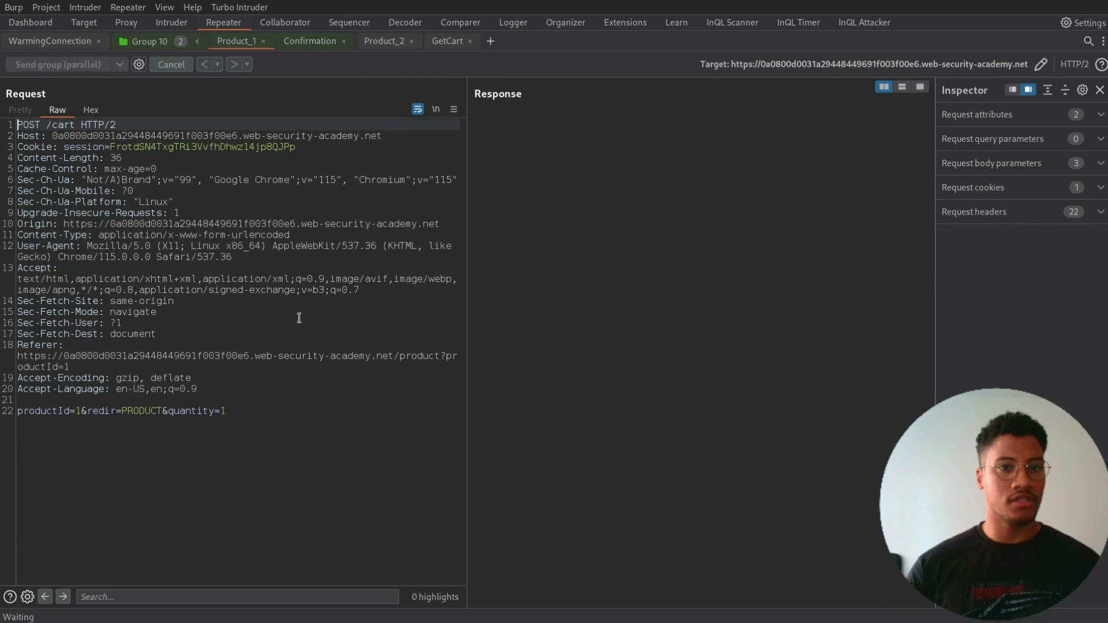
pyautogui.click(308, 42)
pyautogui.scroll(-5, 603, 355)
pyautogui.scroll(-5, 602, 355)
pyautogui.scroll(-3, 603, 355)
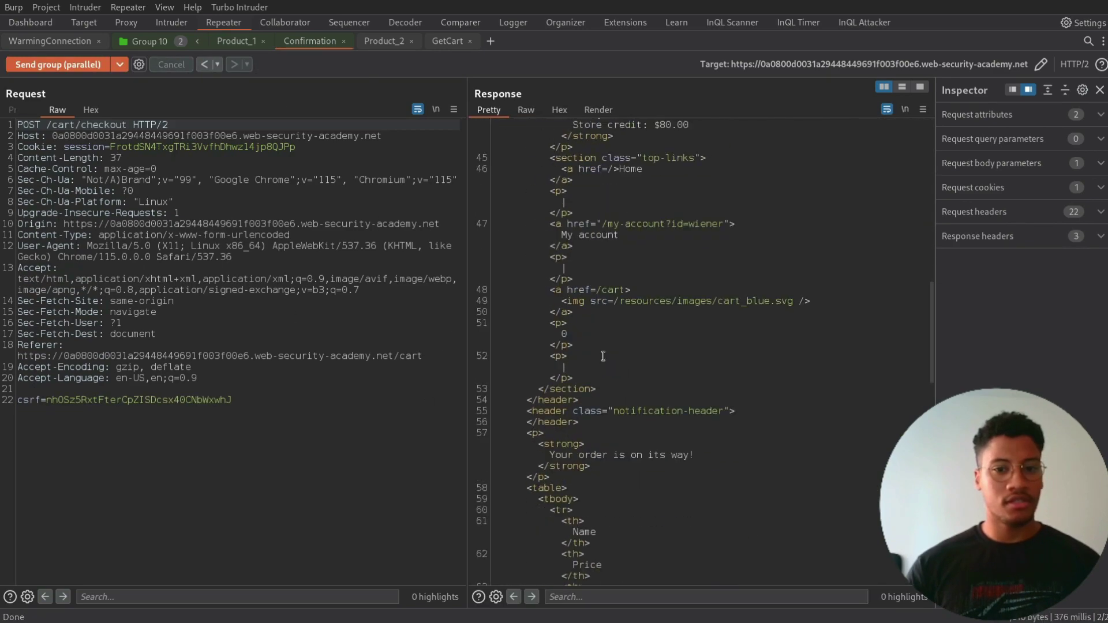
pyautogui.scroll(-5, 603, 355)
pyautogui.scroll(-3, 602, 356)
pyautogui.scroll(-3, 606, 360)
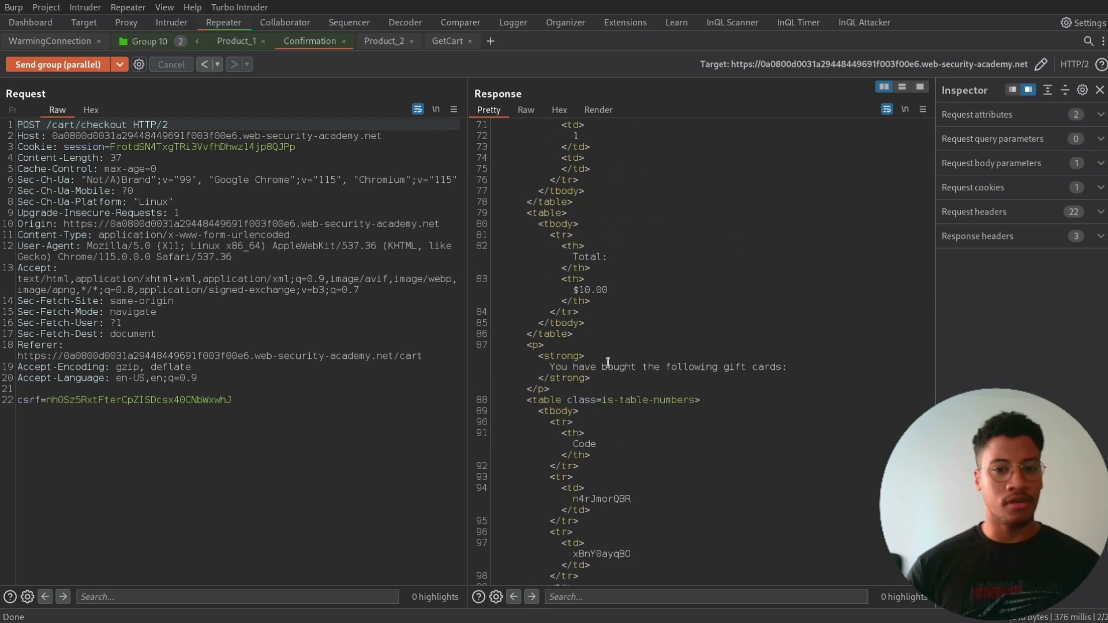
pyautogui.scroll(-2, 607, 362)
# Step: Resend GetCart to confirm an empty cart and $80.00 store credit
pyautogui.click(447, 41)
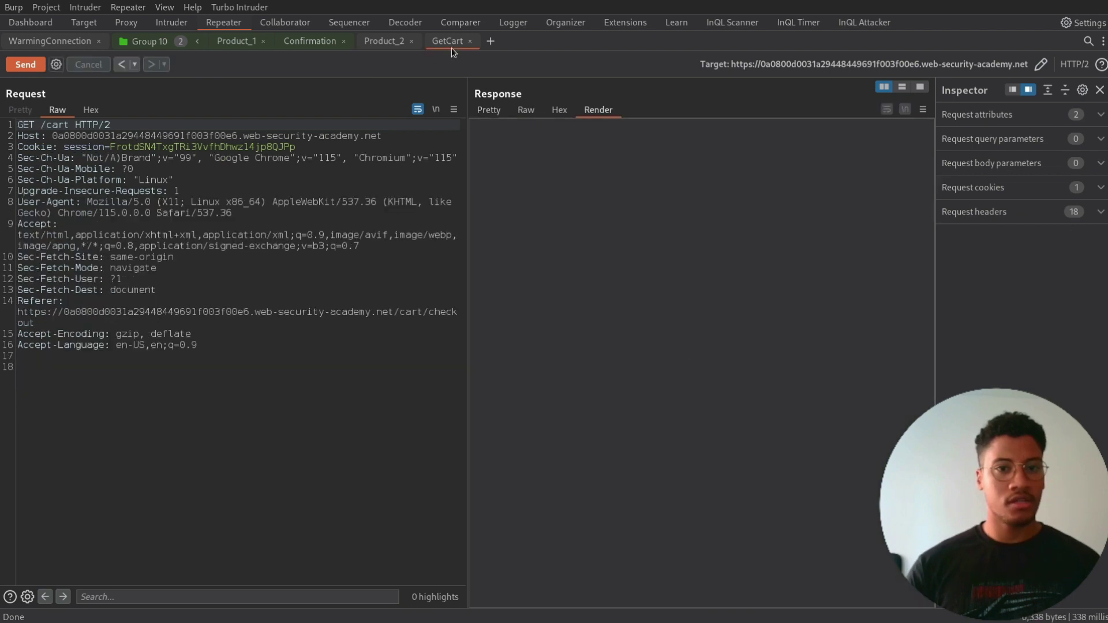
pyautogui.click(25, 64)
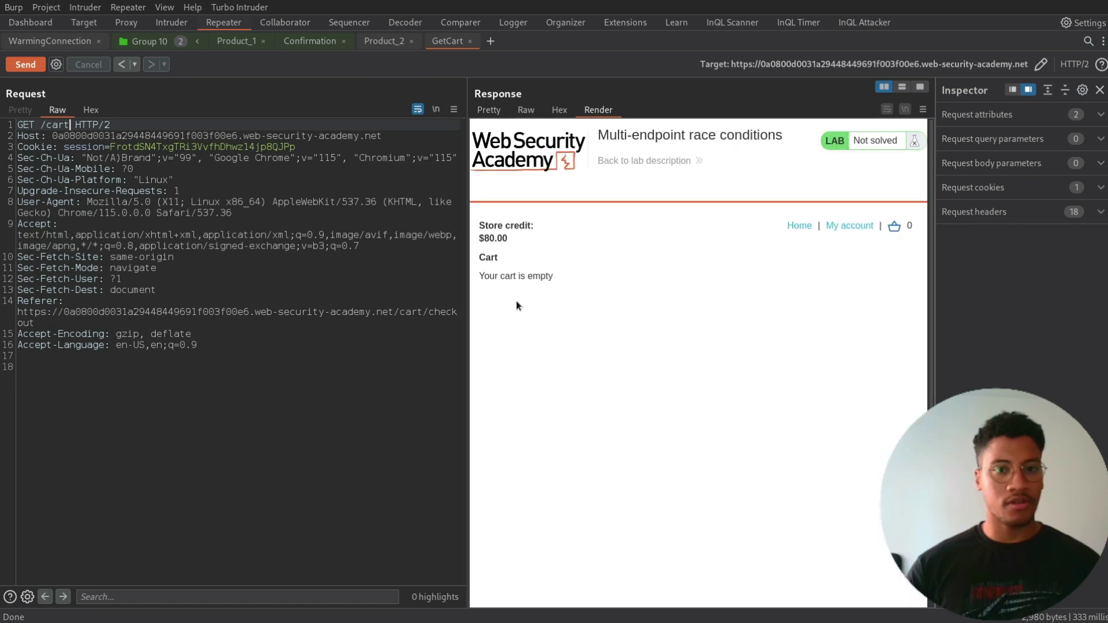
# Step: Add another gift card to the cart and refetch the cart
pyautogui.click(375, 41)
pyautogui.click(26, 65)
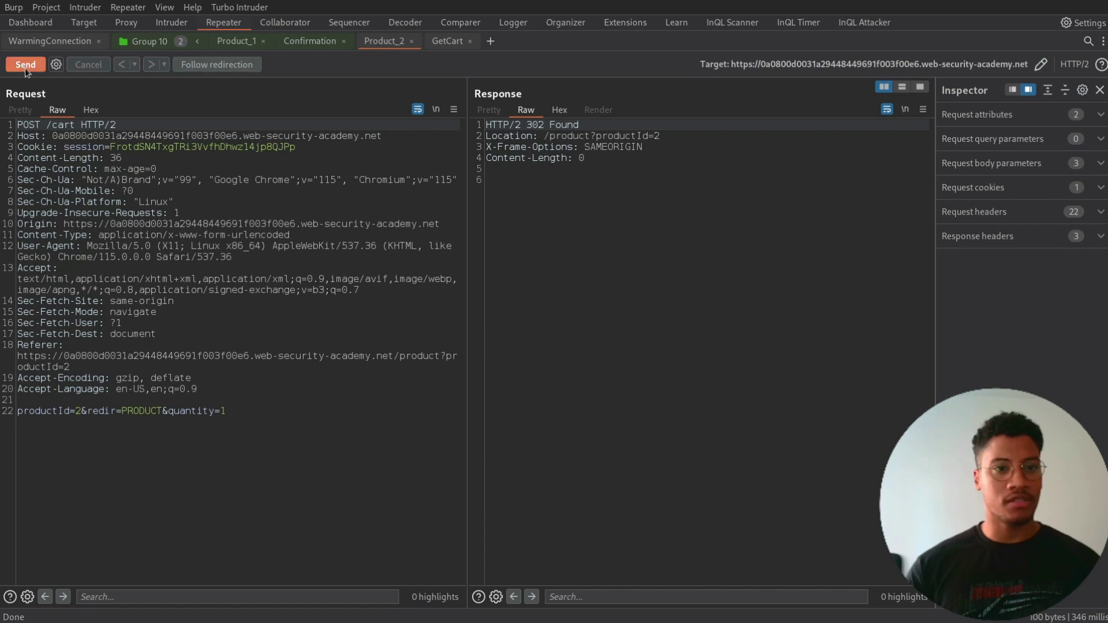
pyautogui.click(448, 41)
pyautogui.hotkey('ctrl', 'space')
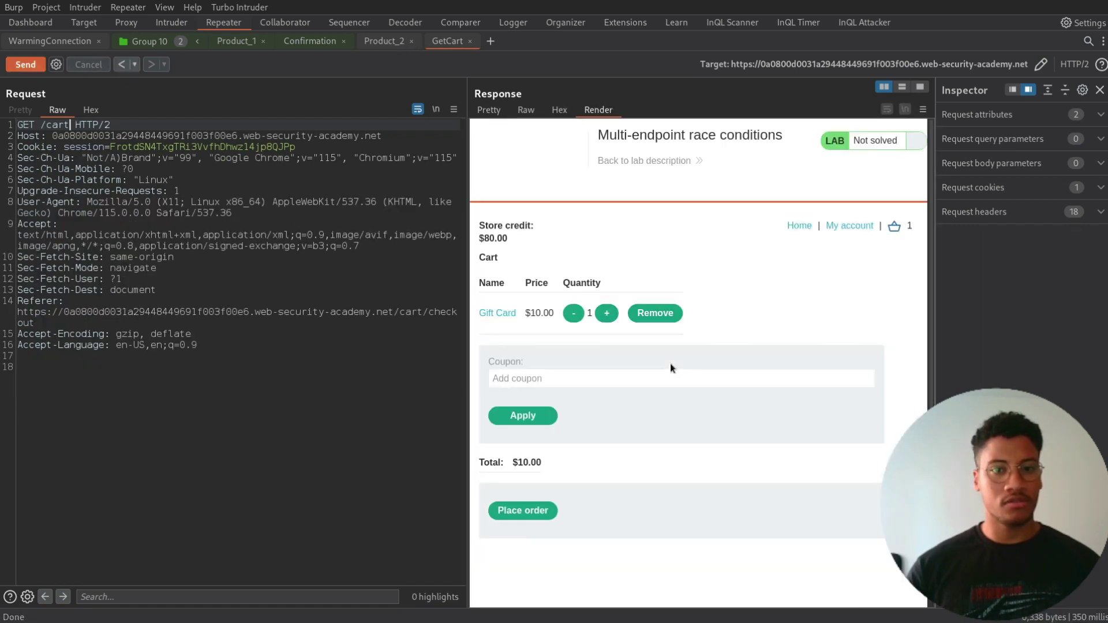
# Step: Warm the connection three times, race the Product_1 group in parallel, and refetch the cart
pyautogui.click(50, 41)
pyautogui.click(25, 64)
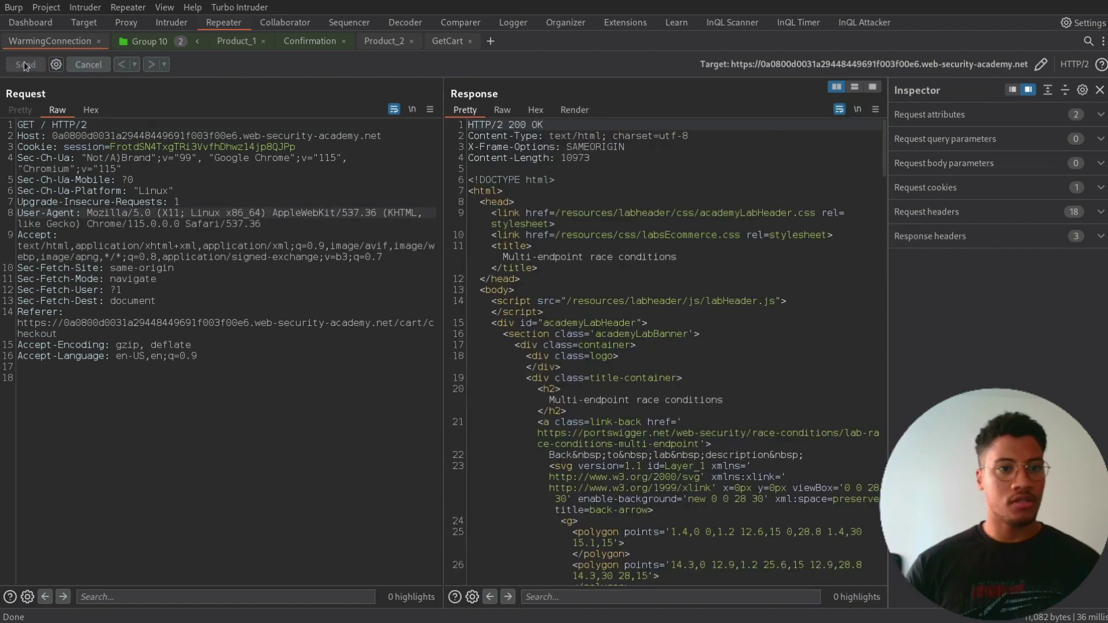
pyautogui.click(25, 64)
pyautogui.click(26, 64)
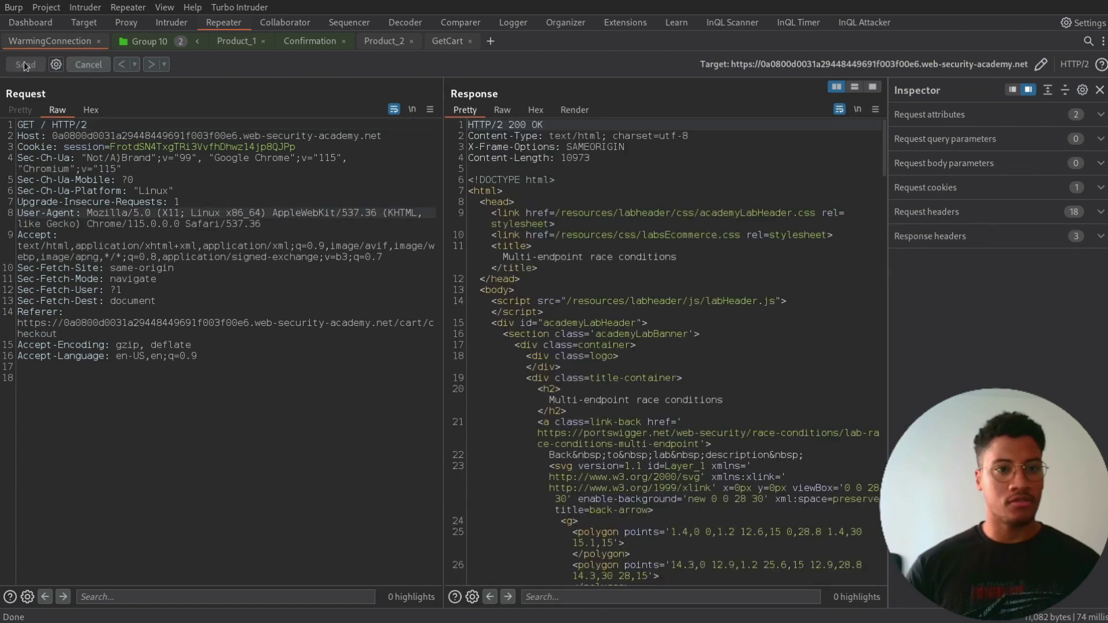
pyautogui.click(236, 40)
pyautogui.click(58, 64)
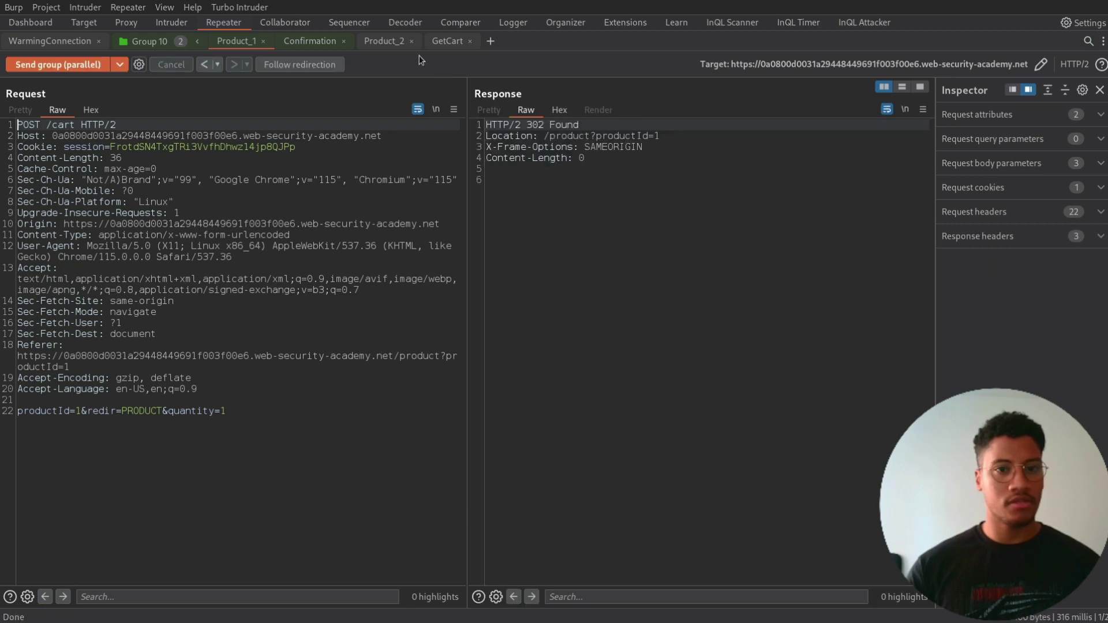
pyautogui.click(447, 41)
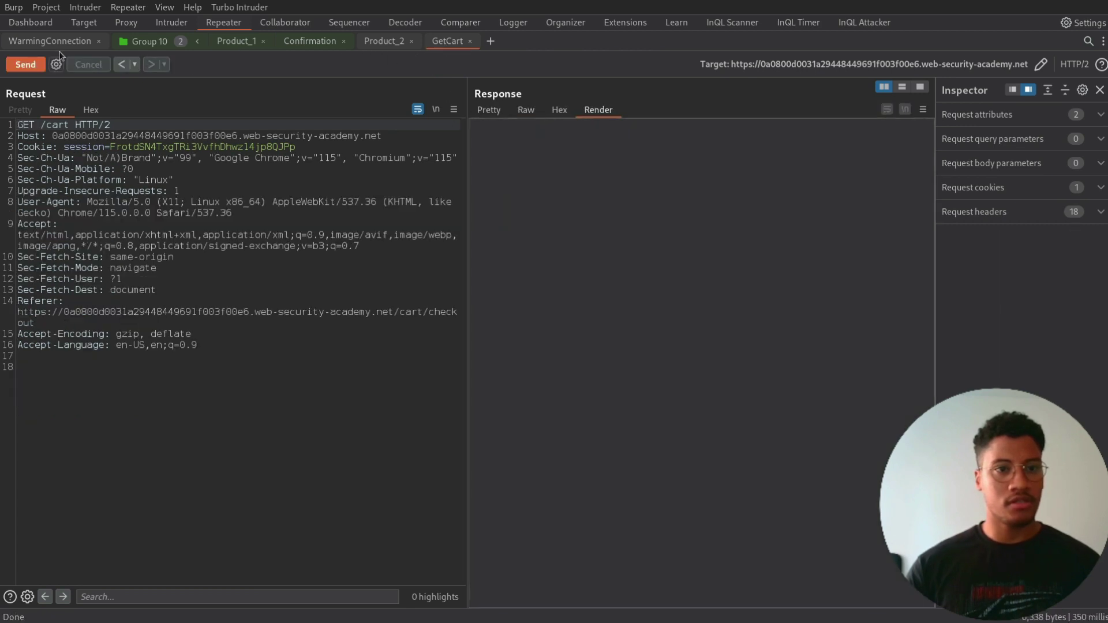
pyautogui.click(26, 64)
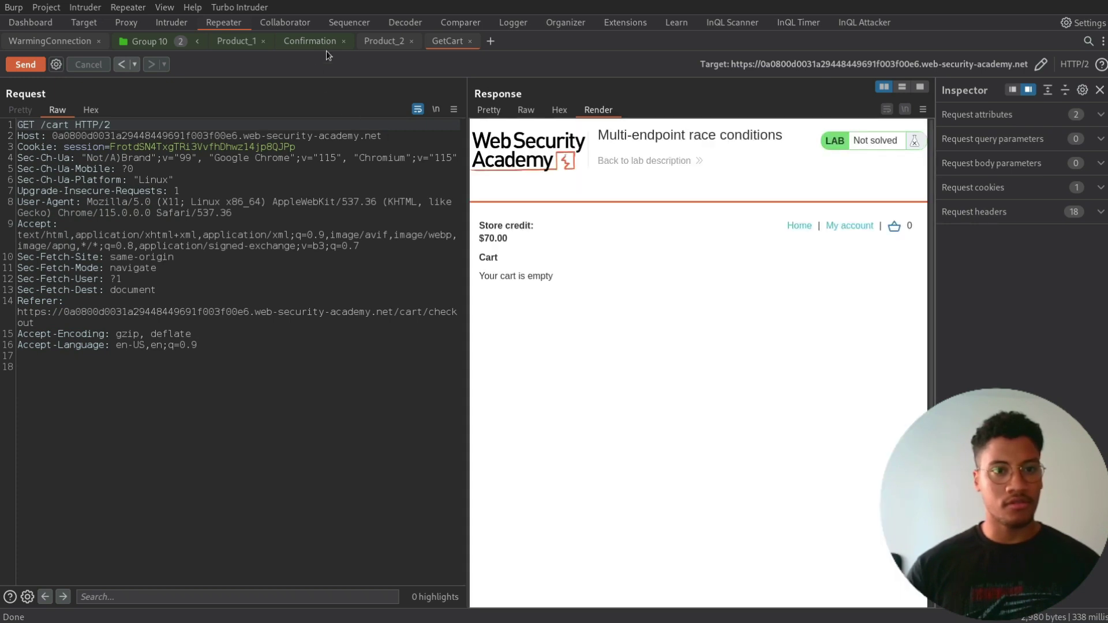
# Step: Add another gift card and warm the lab connection three times
pyautogui.click(384, 41)
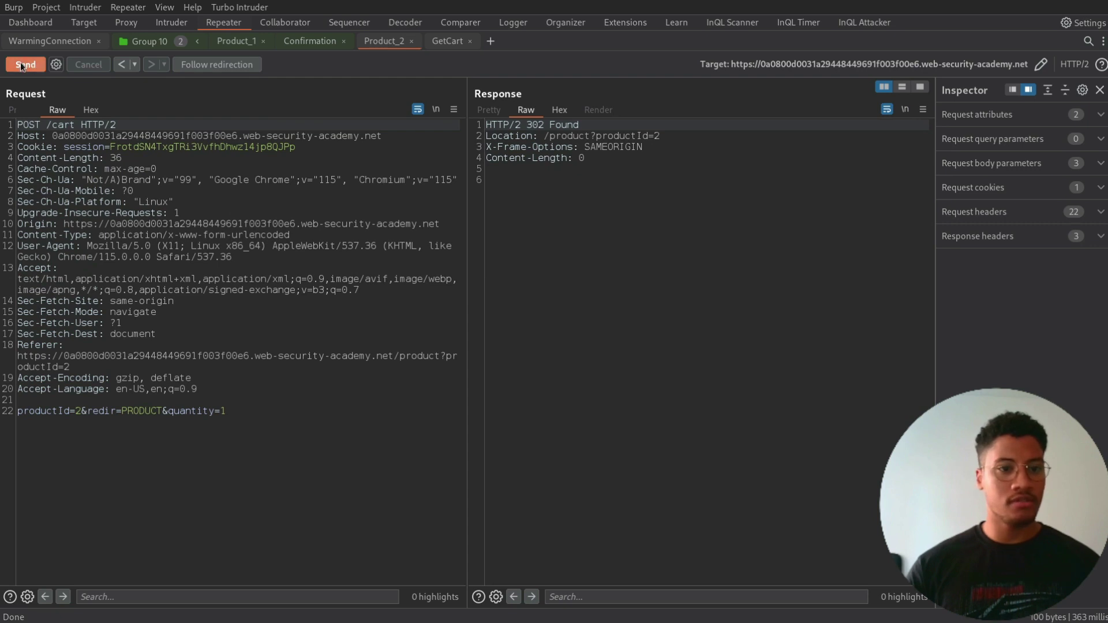
pyautogui.click(25, 64)
pyautogui.click(50, 41)
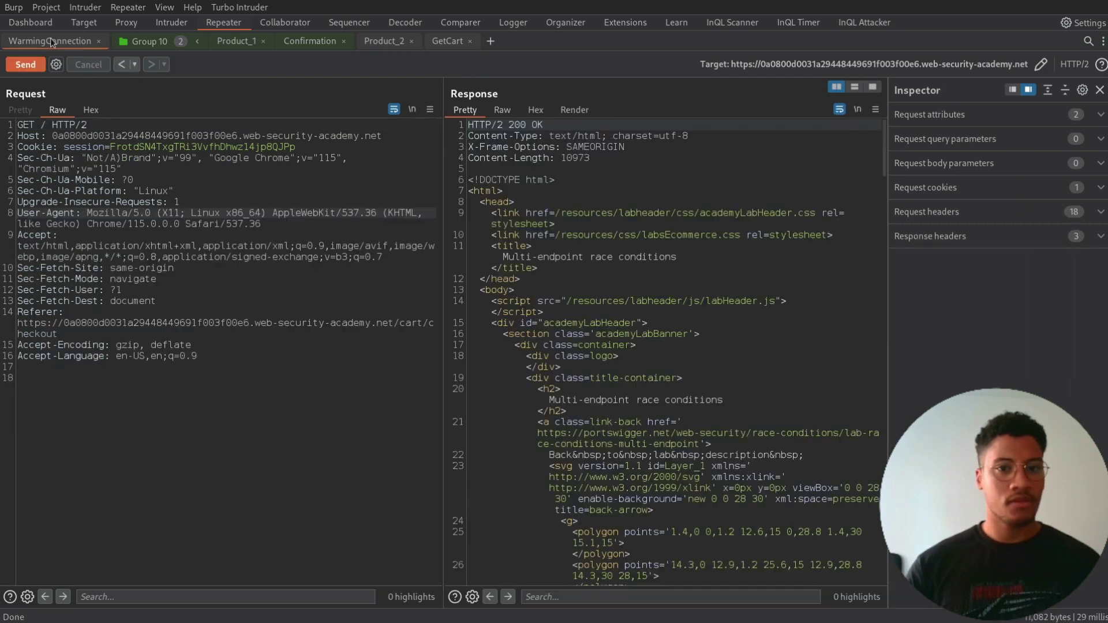
pyautogui.click(25, 67)
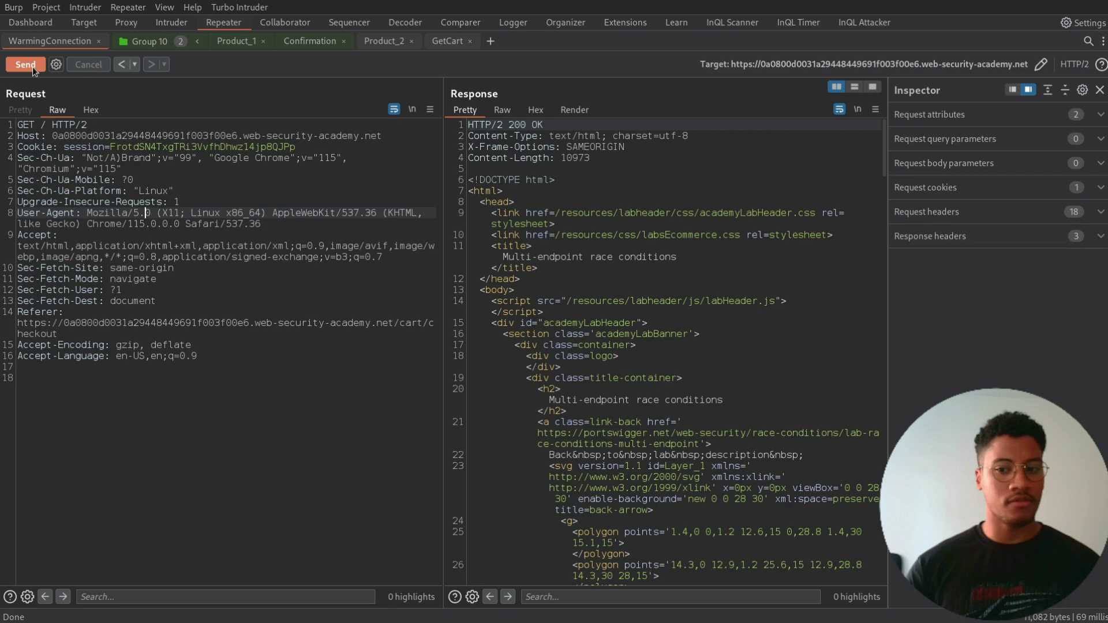
pyautogui.click(33, 67)
pyautogui.click(32, 66)
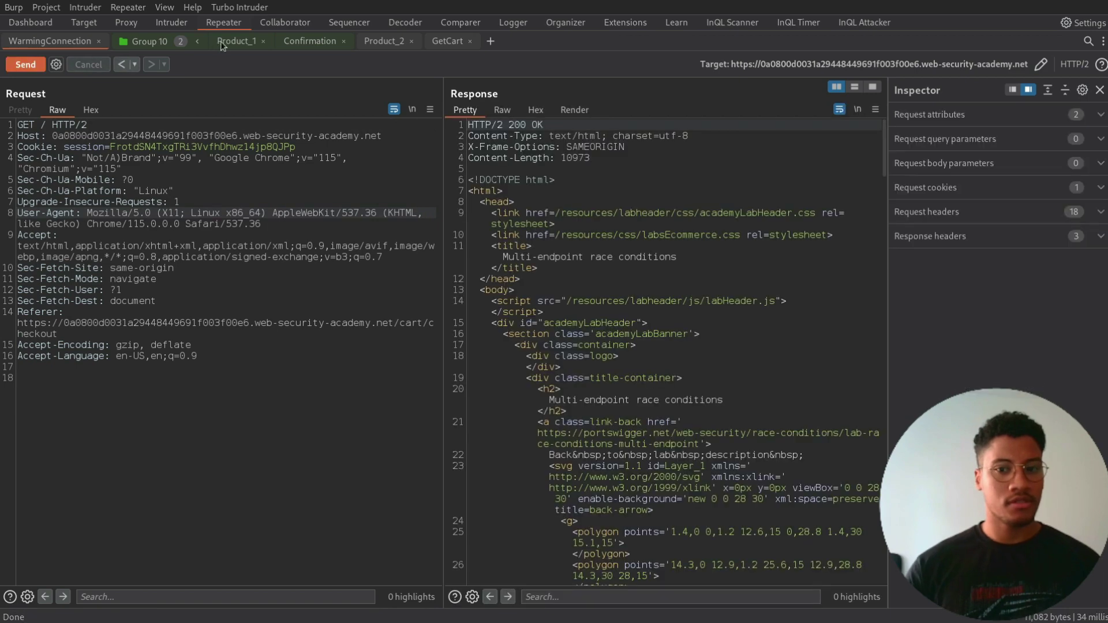
# Step: Race the Product_1 group in parallel, then check the checkout response and refetched cart
pyautogui.click(235, 40)
pyautogui.click(58, 65)
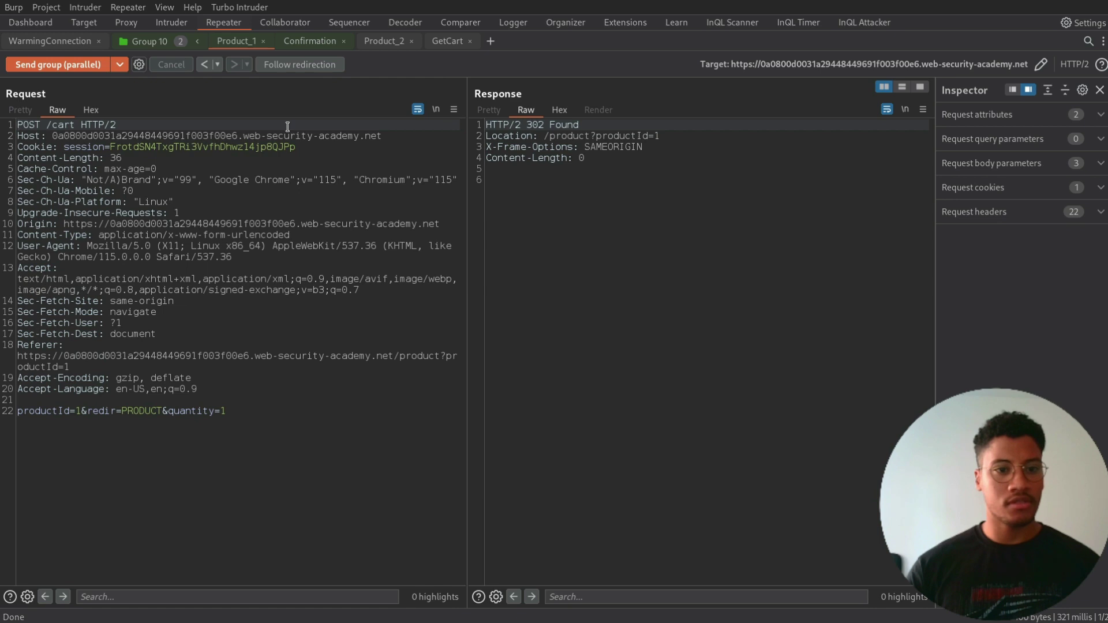
pyautogui.click(309, 41)
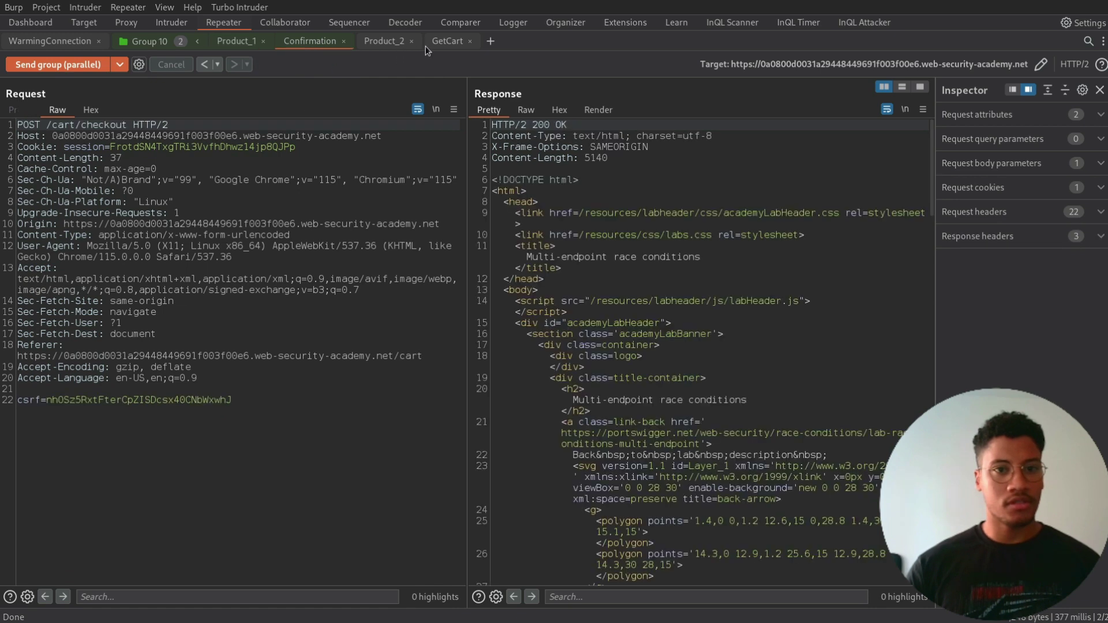
pyautogui.click(448, 41)
pyautogui.click(26, 64)
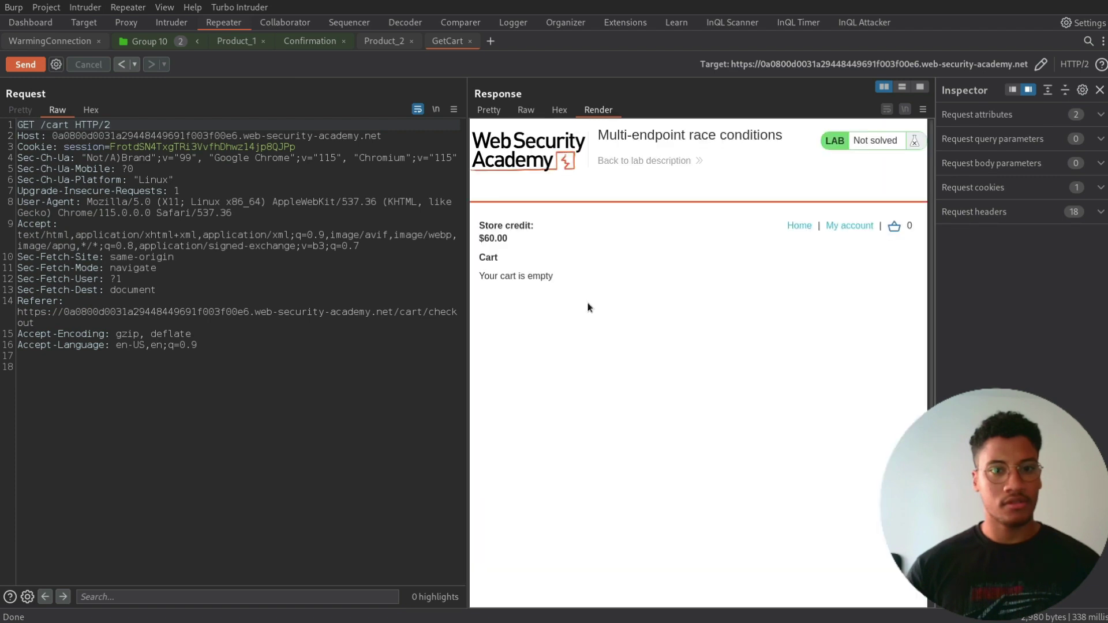
# Step: Re-add product 2 to the cart and warm the connection twice
pyautogui.click(383, 41)
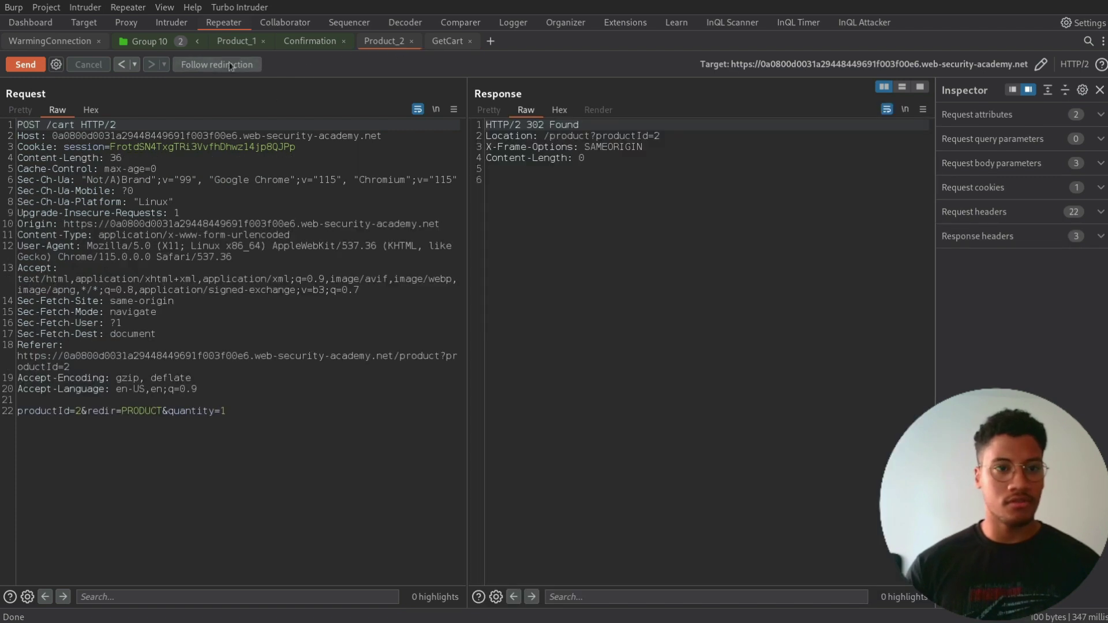
pyautogui.click(26, 64)
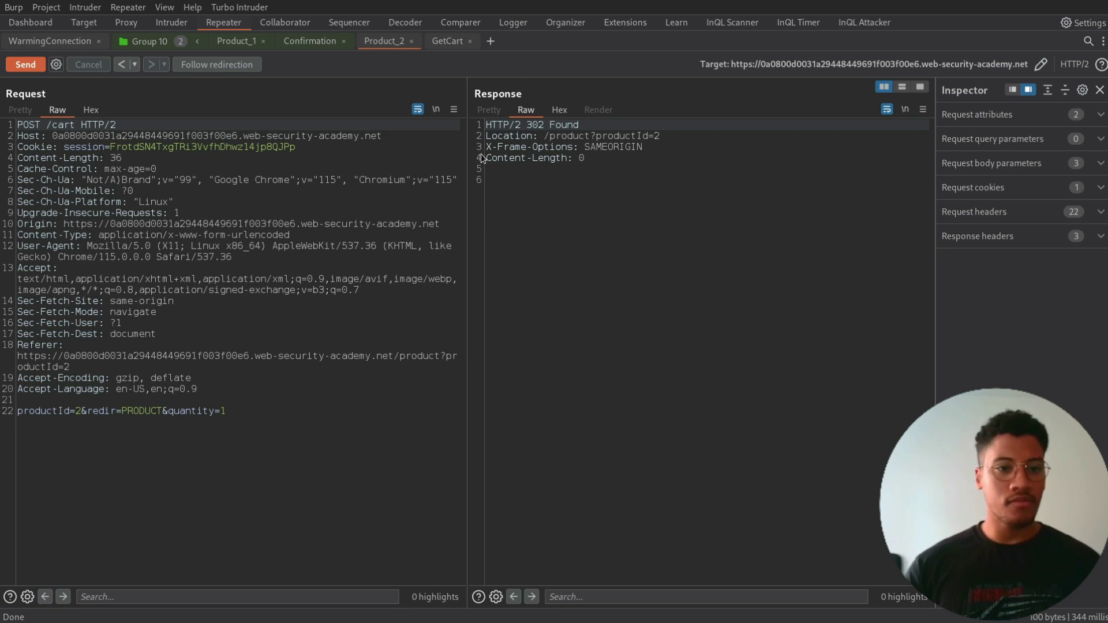
pyautogui.click(448, 41)
pyautogui.click(234, 41)
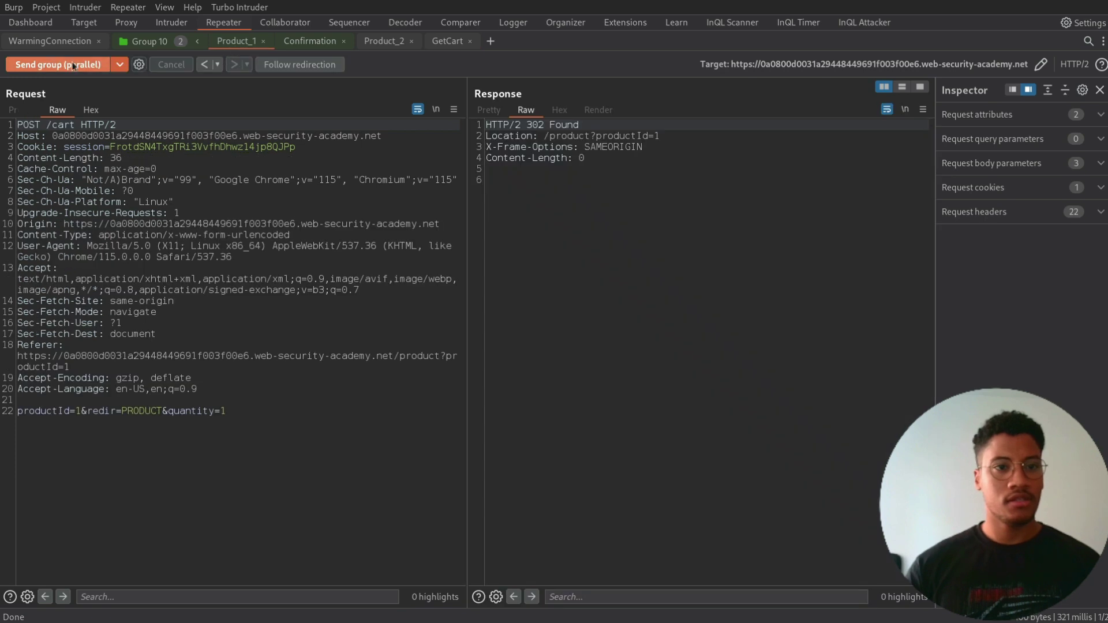
pyautogui.click(49, 41)
pyautogui.click(27, 65)
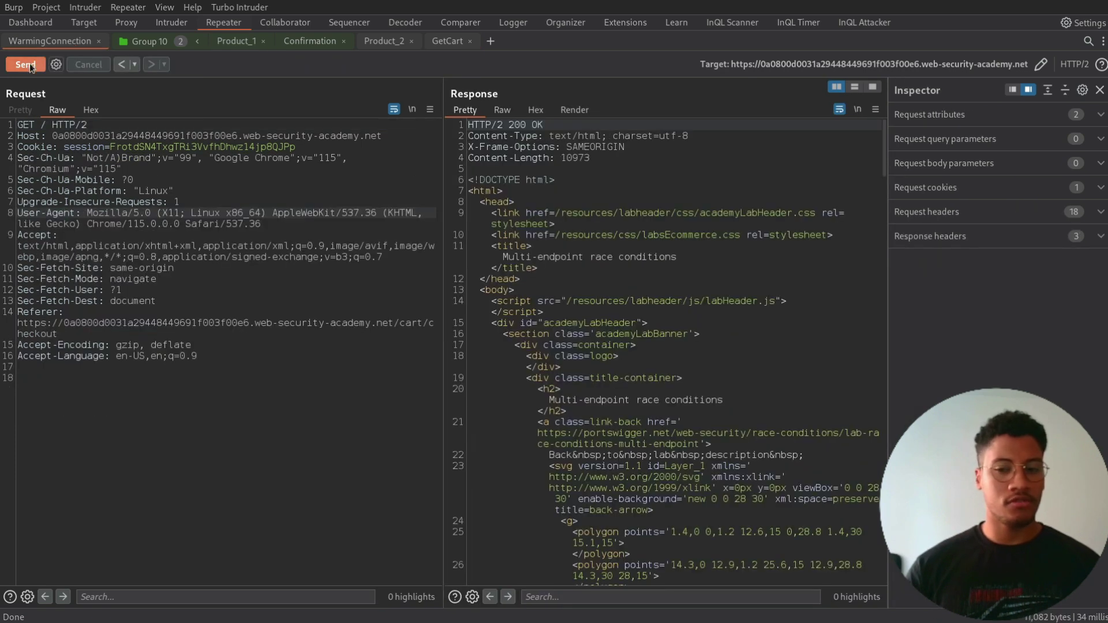
pyautogui.click(27, 64)
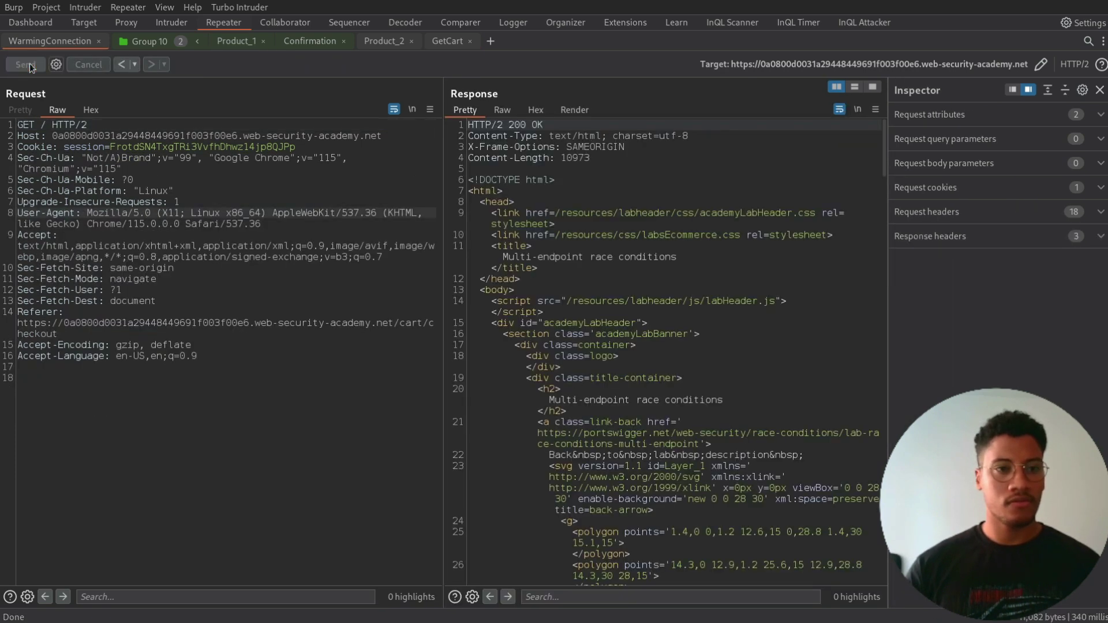
# Step: Race the Product_1 cart-and-checkout group, then refetch the cart showing $50.00 credit
pyautogui.click(235, 41)
pyautogui.click(58, 65)
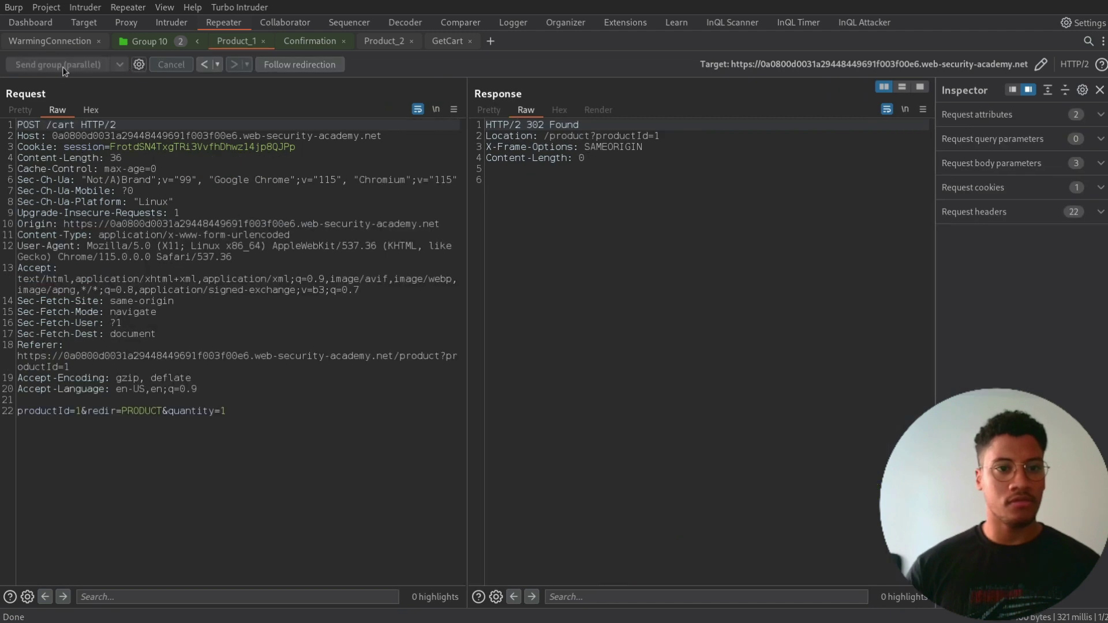
pyautogui.click(309, 40)
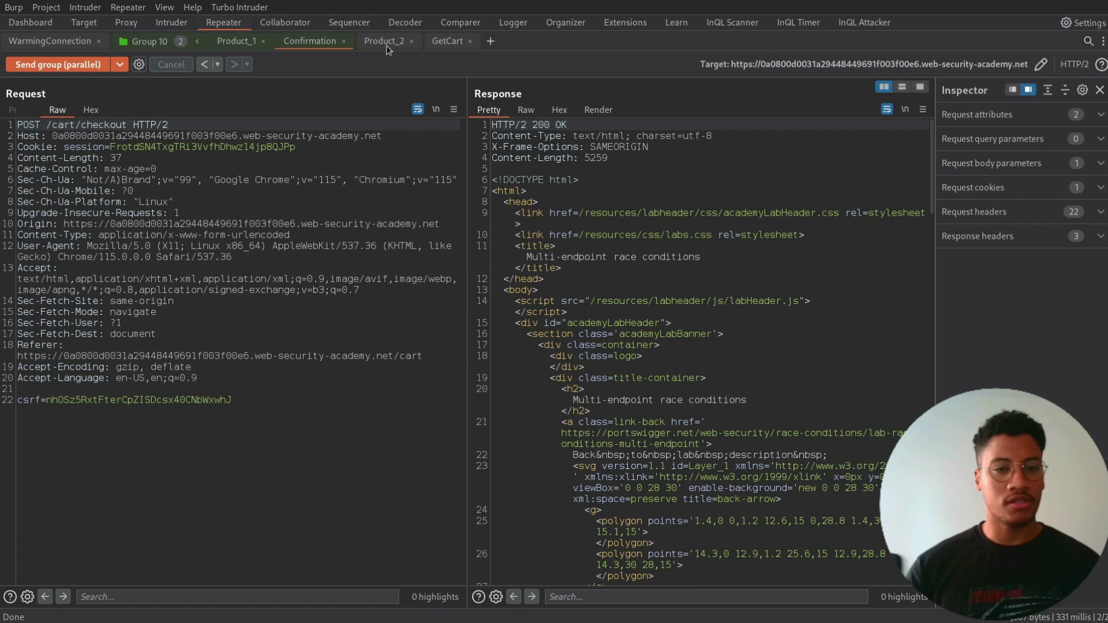
pyautogui.click(447, 41)
pyautogui.click(25, 64)
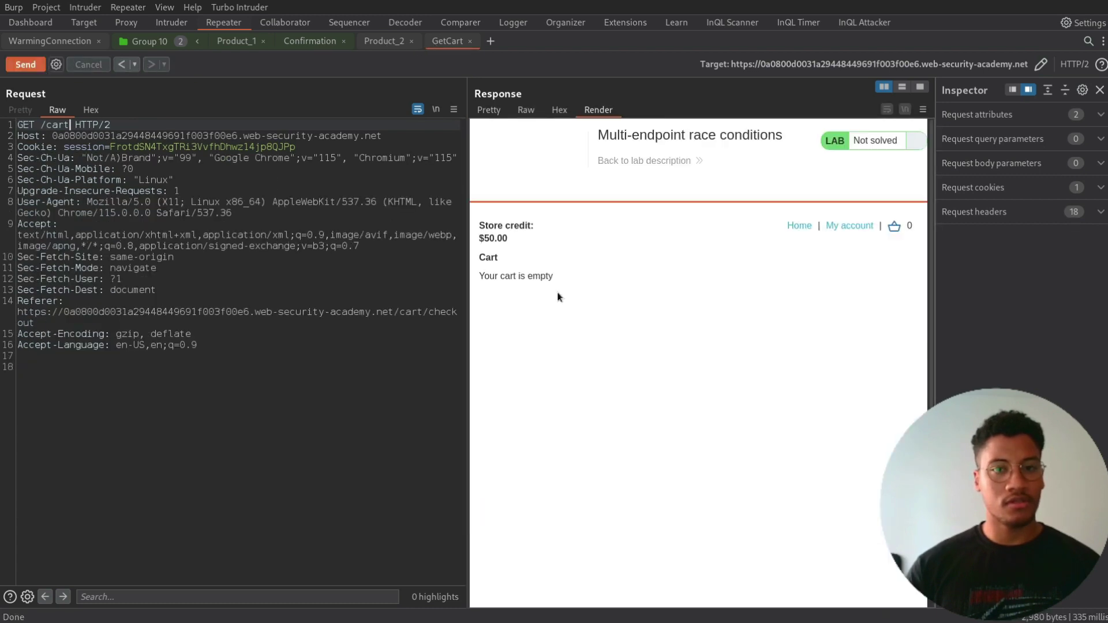
# Step: Re-add product 2 and warm the lab connection seven times
pyautogui.click(384, 41)
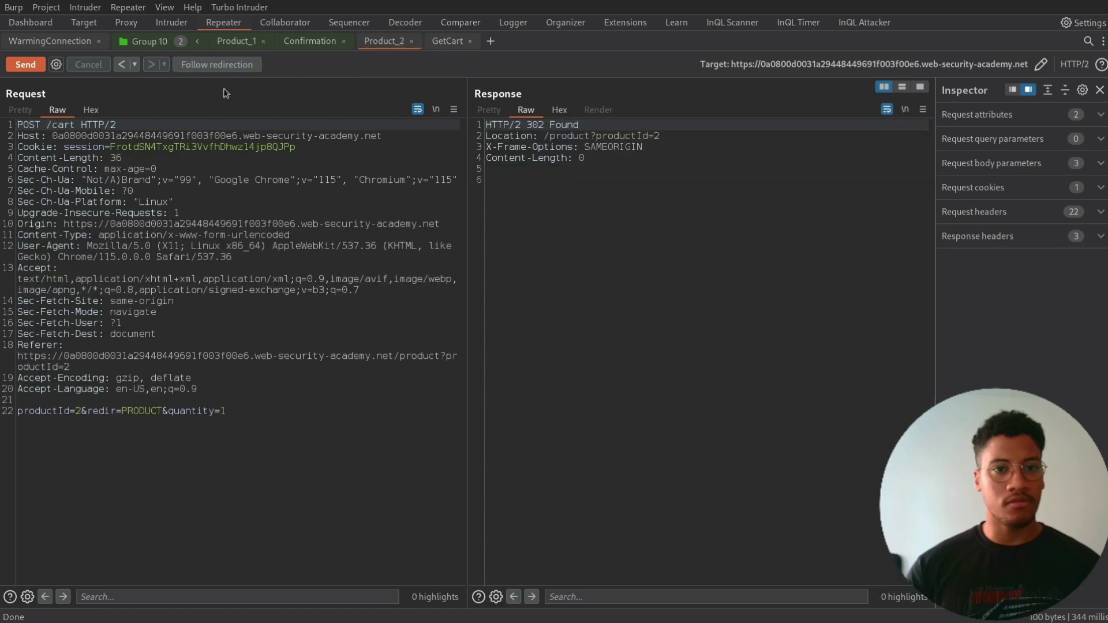
pyautogui.click(25, 64)
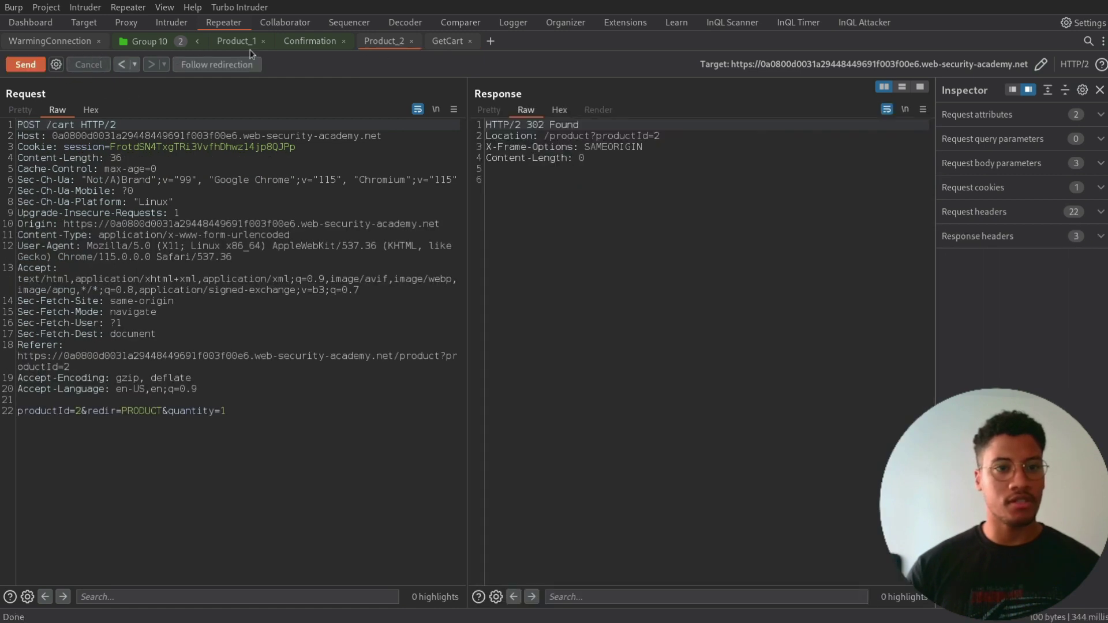
pyautogui.click(50, 40)
pyautogui.click(25, 64)
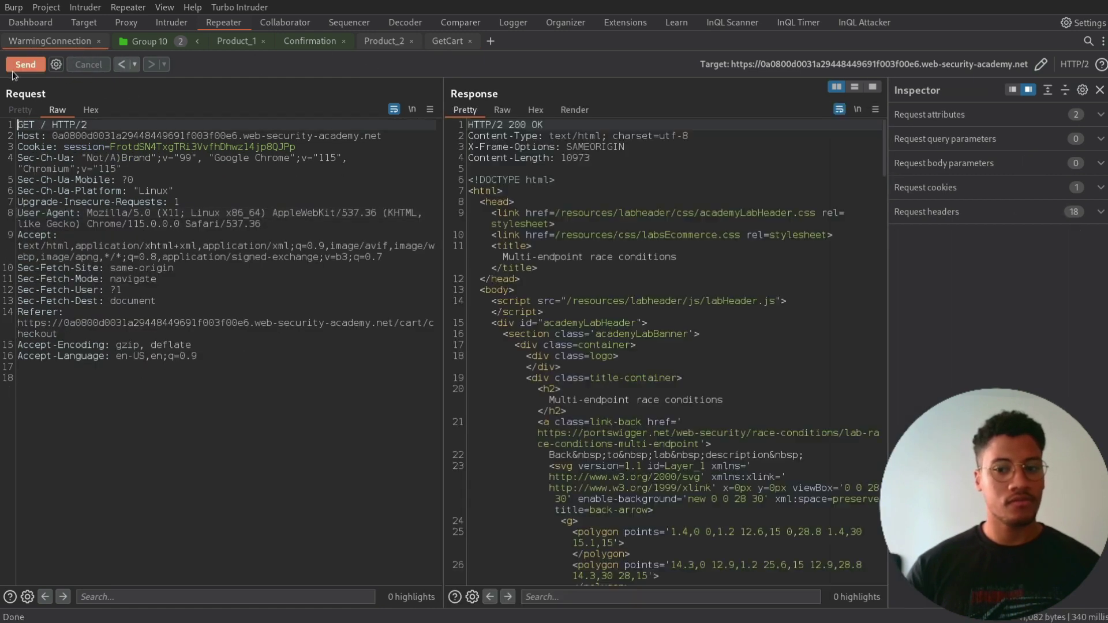
pyautogui.click(26, 64)
pyautogui.click(25, 66)
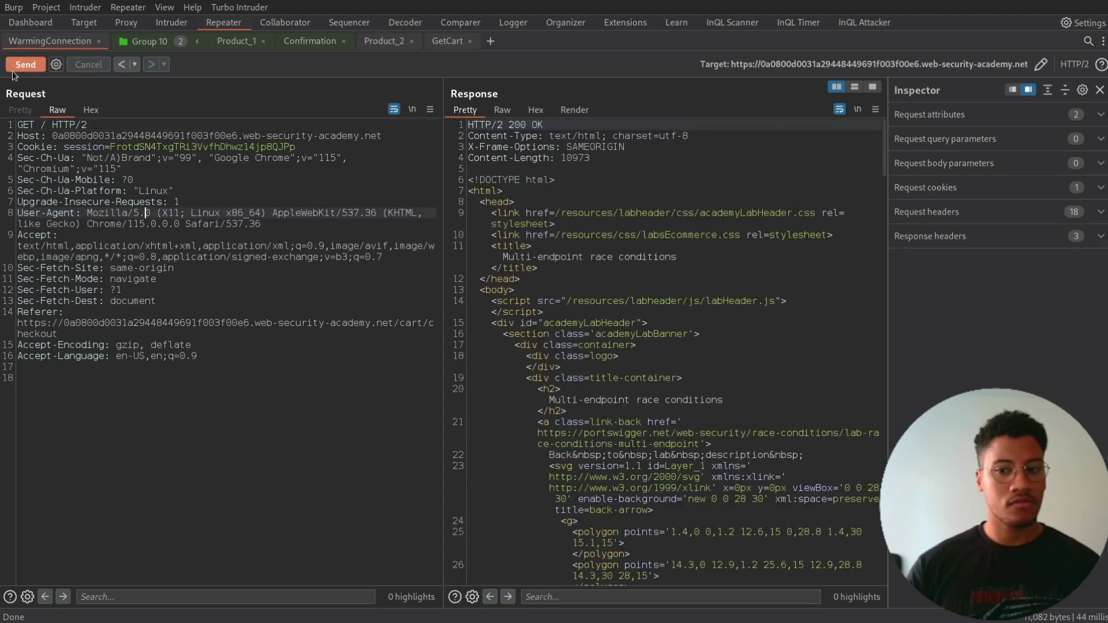
pyautogui.click(25, 66)
pyautogui.click(25, 66)
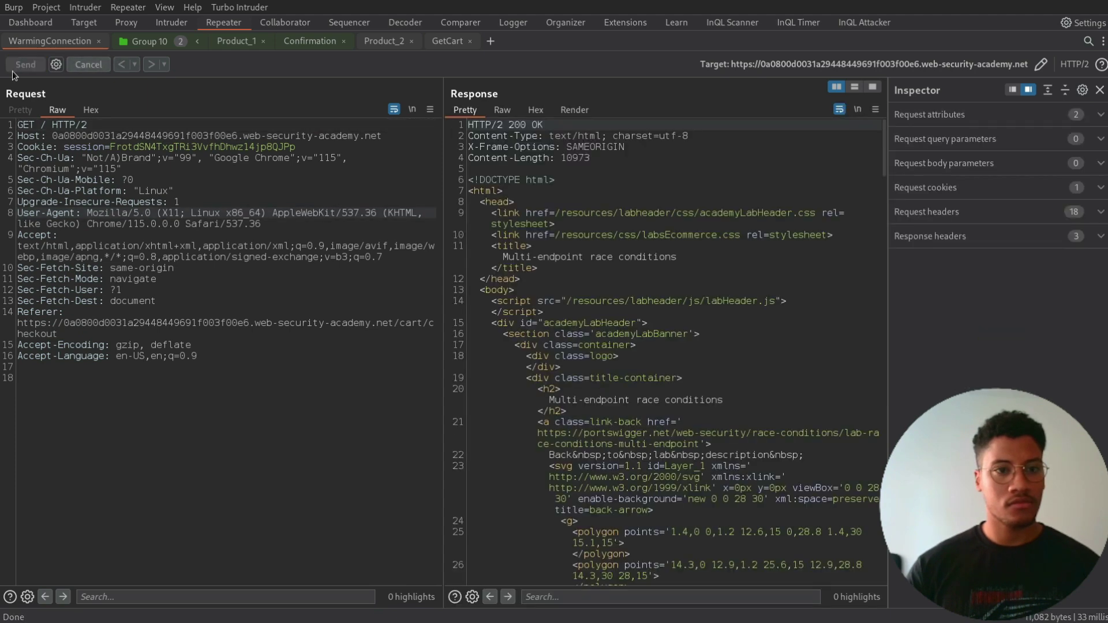
pyautogui.click(25, 64)
pyautogui.click(26, 64)
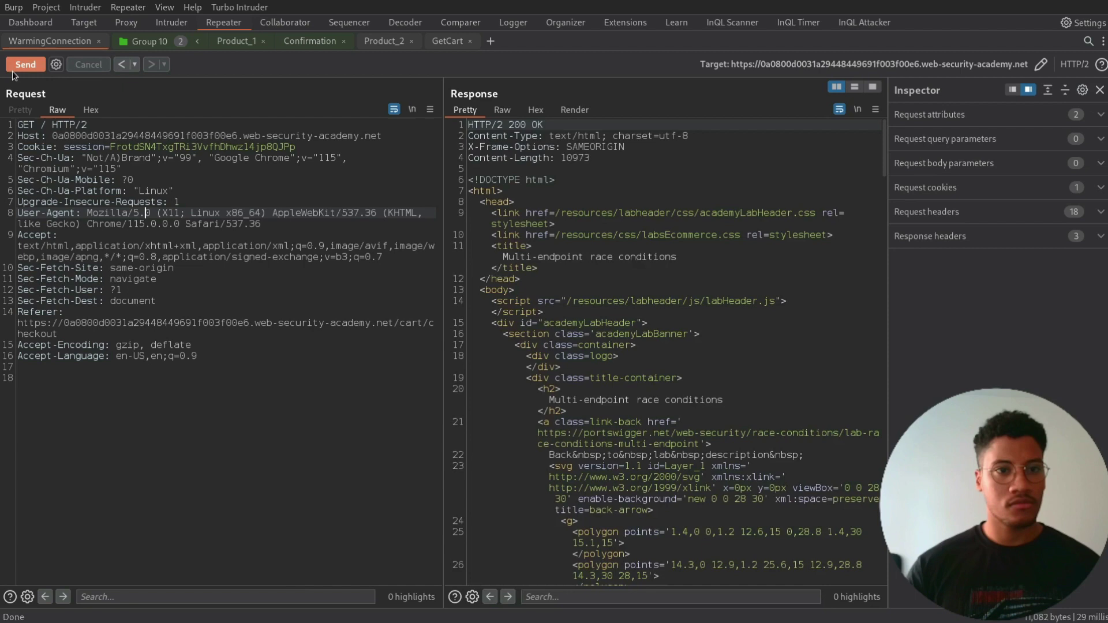
# Step: Race the Product_1 group in parallel and check the checkout response for the solved lab
pyautogui.click(234, 41)
pyautogui.click(58, 64)
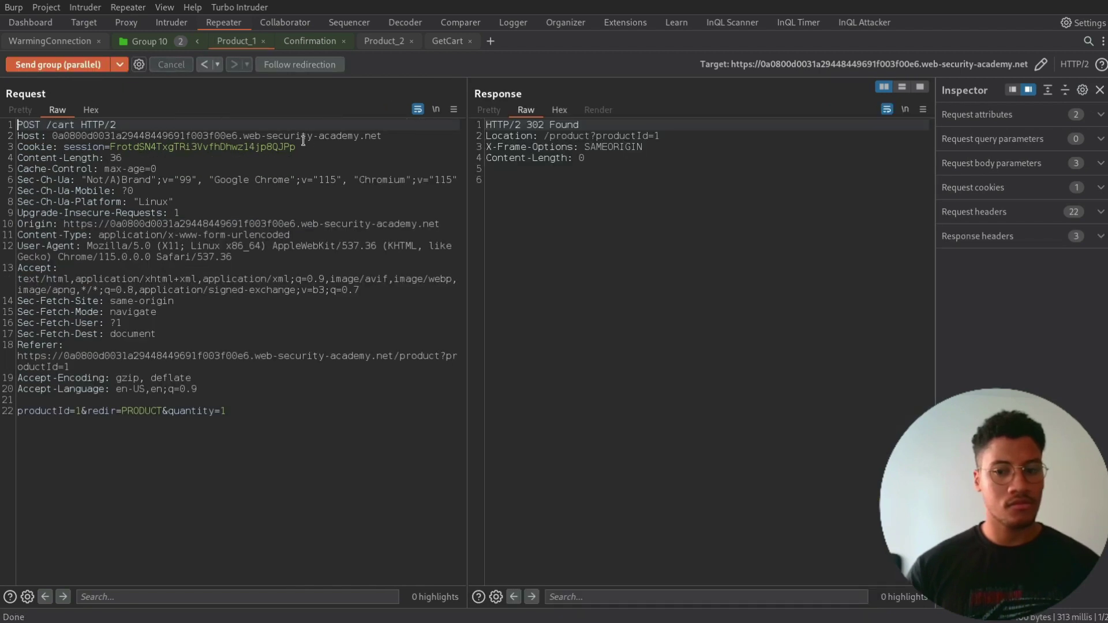
pyautogui.click(308, 40)
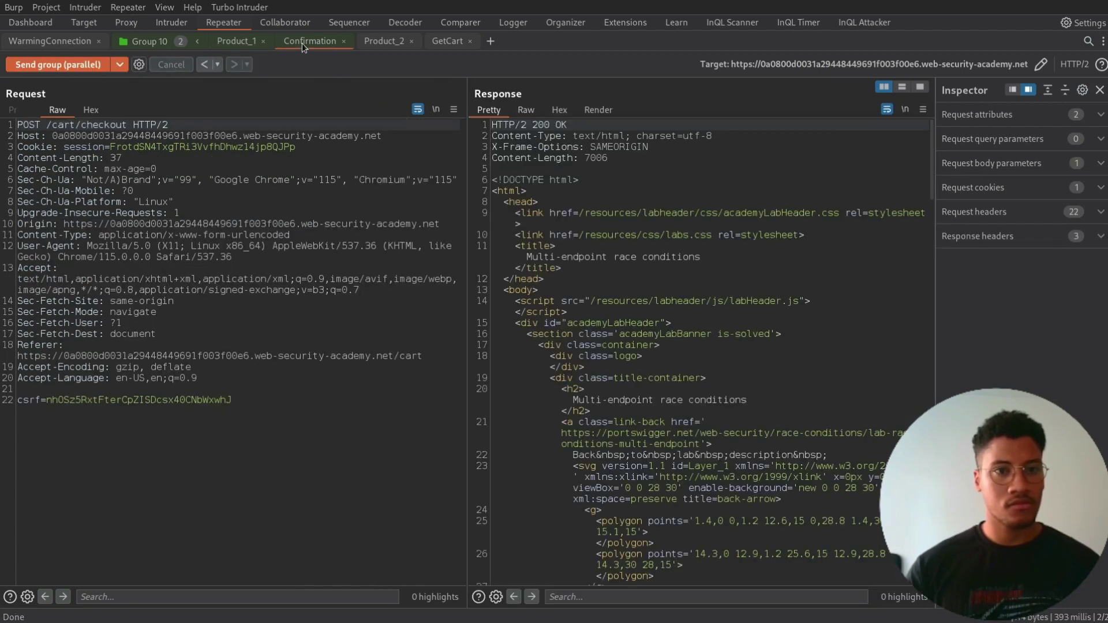
pyautogui.click(449, 40)
# Step: Refetch the cart showing -$1297.00 credit, then reload the lab's cart page in Chrome
pyautogui.click(26, 64)
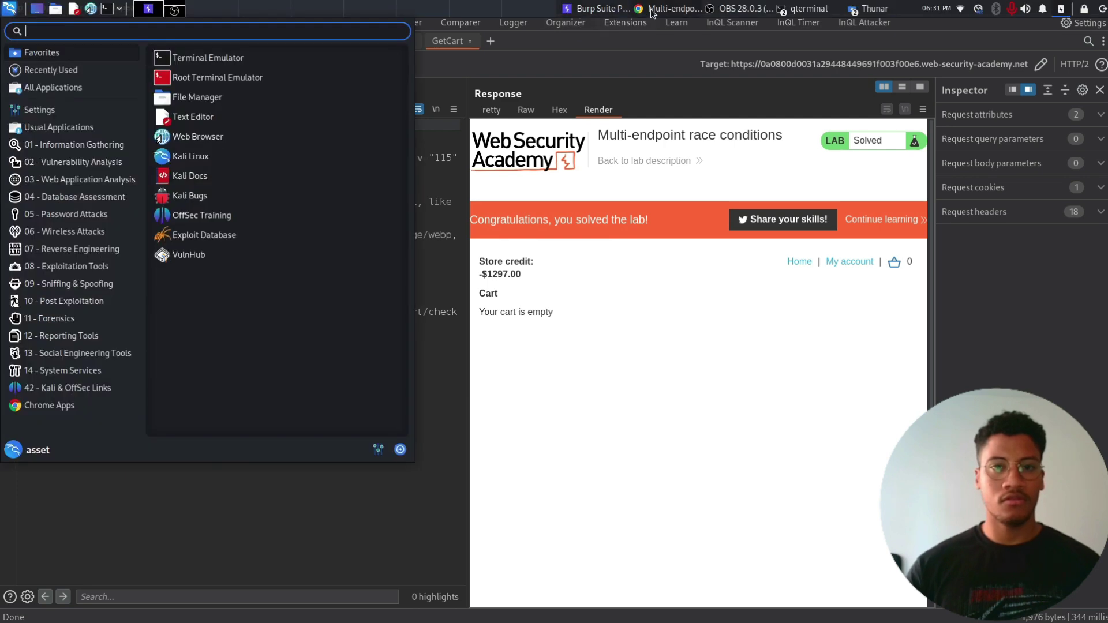
pyautogui.click(675, 9)
pyautogui.click(49, 50)
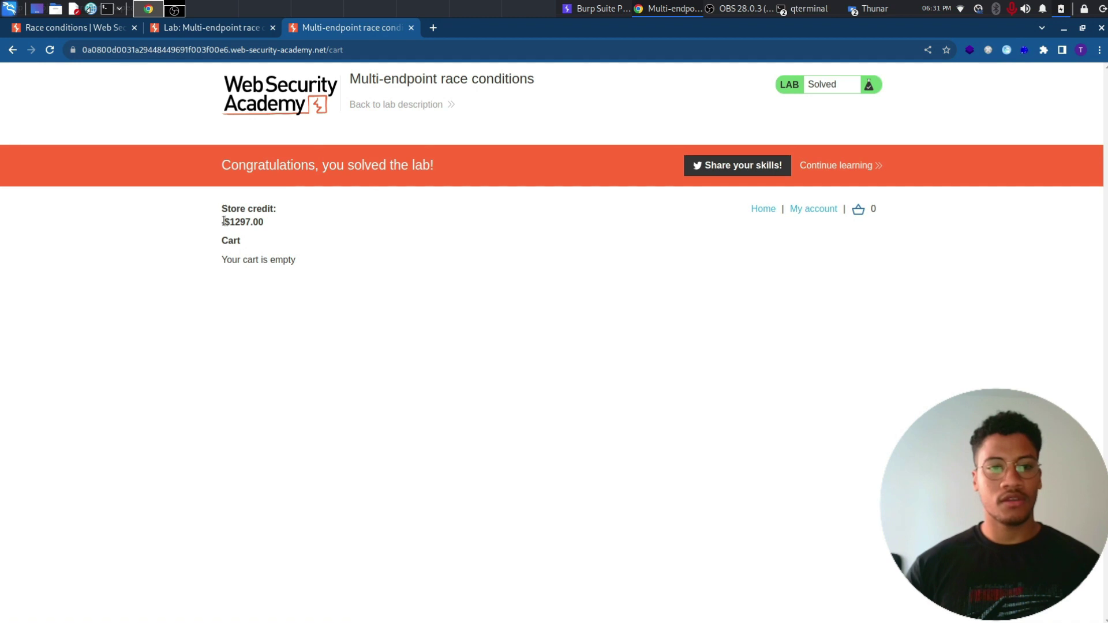
# Step: Highlight the -$1297.00 store credit, glance at the lab tab, and return to Burp Suite
pyautogui.moveTo(225, 223); pyautogui.dragTo(264, 222)
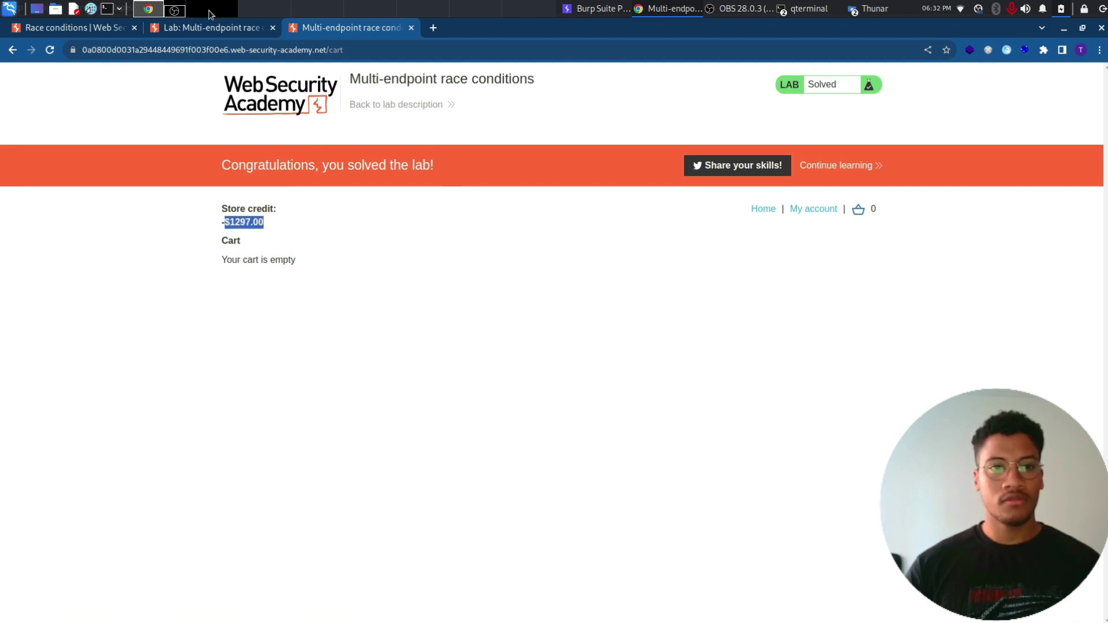
pyautogui.click(212, 28)
pyautogui.click(351, 28)
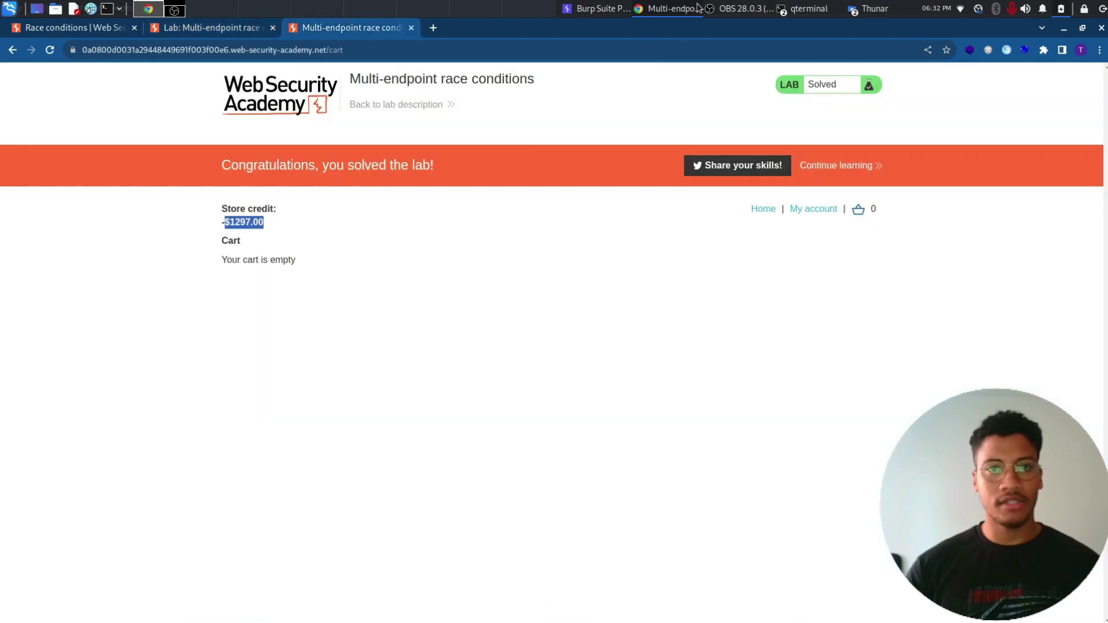
pyautogui.click(597, 9)
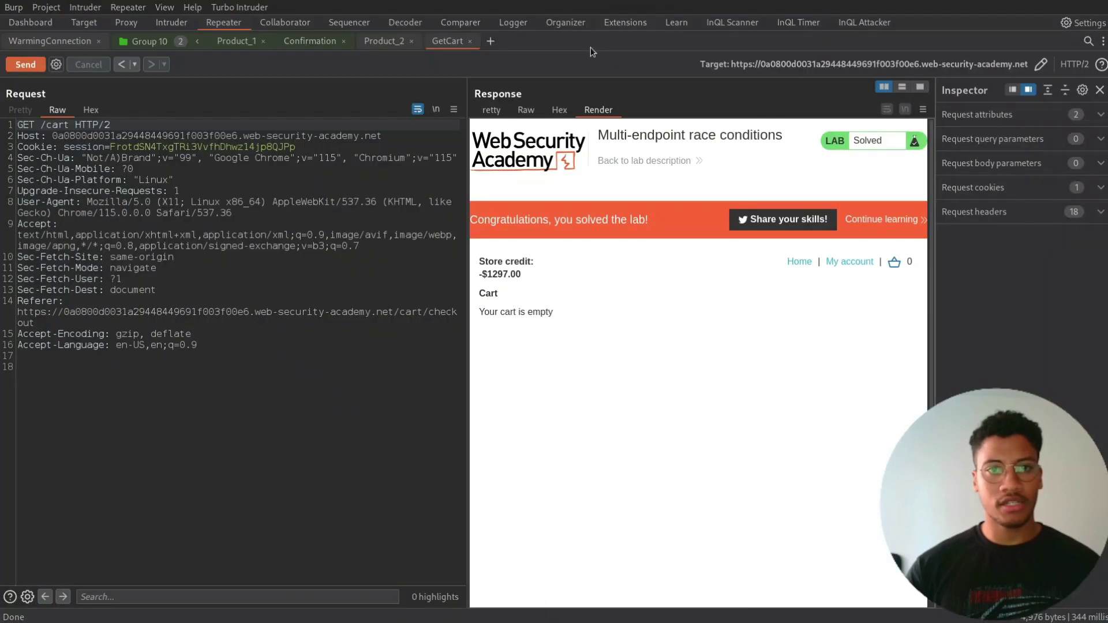
# Step: Show the $1347.00 Leather Jacket and Gift Card order confirmation, then return to Chrome
pyautogui.click(302, 42)
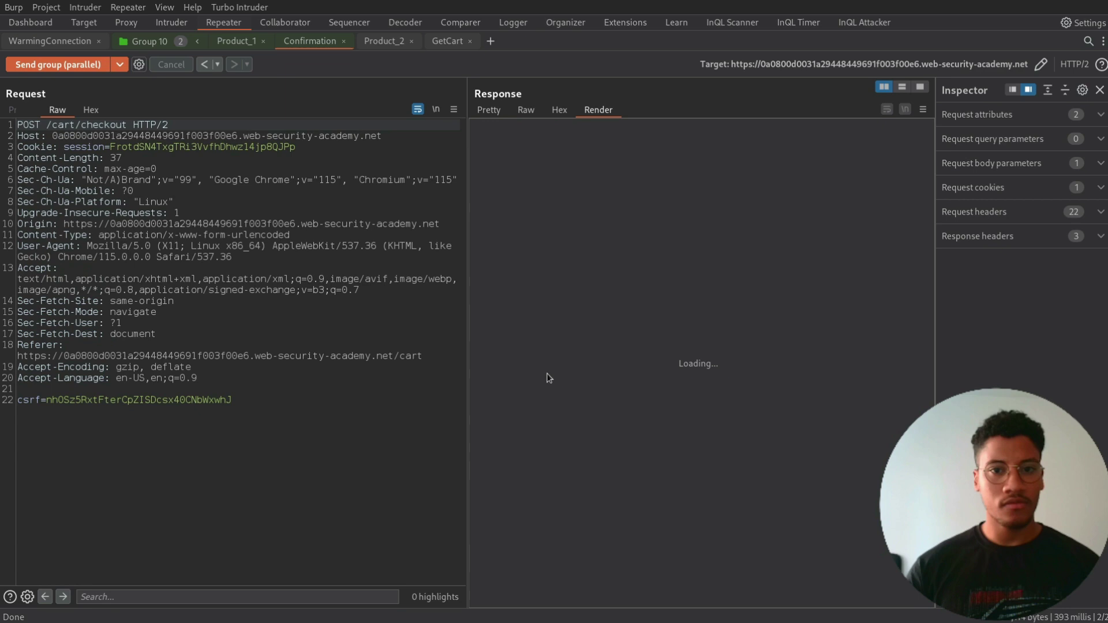
pyautogui.scroll(-2, 629, 363)
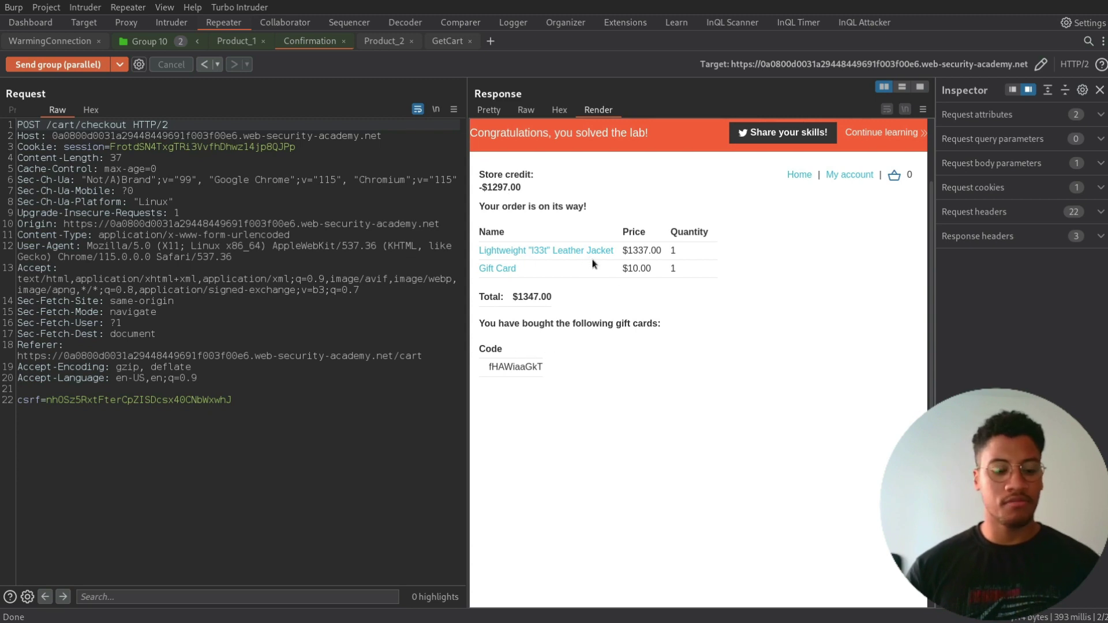
pyautogui.scroll(2, 596, 259)
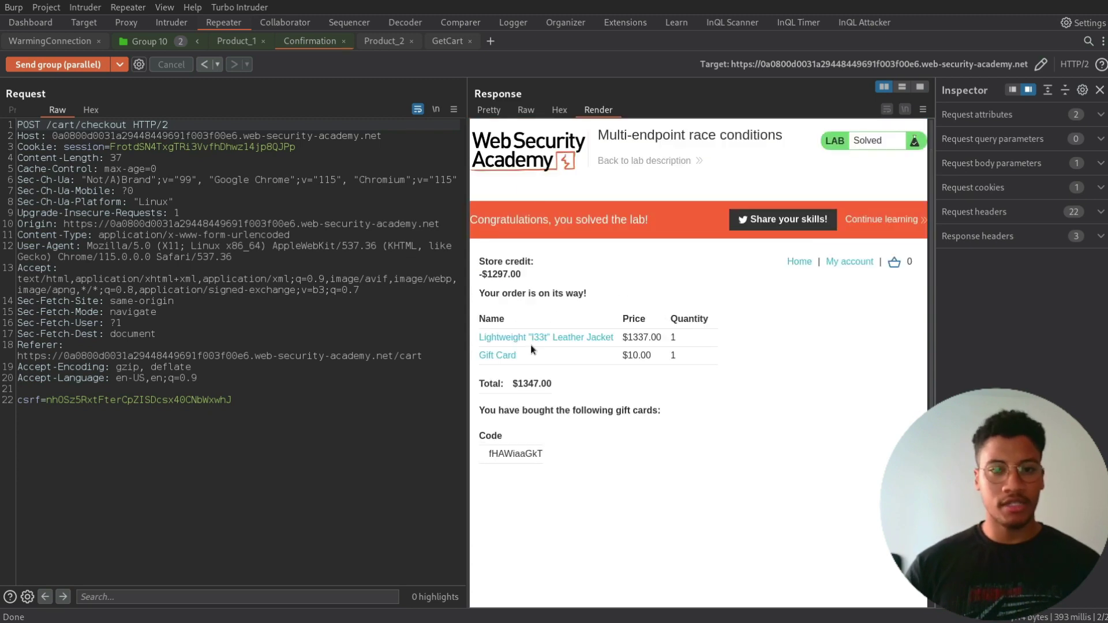
pyautogui.press('super')
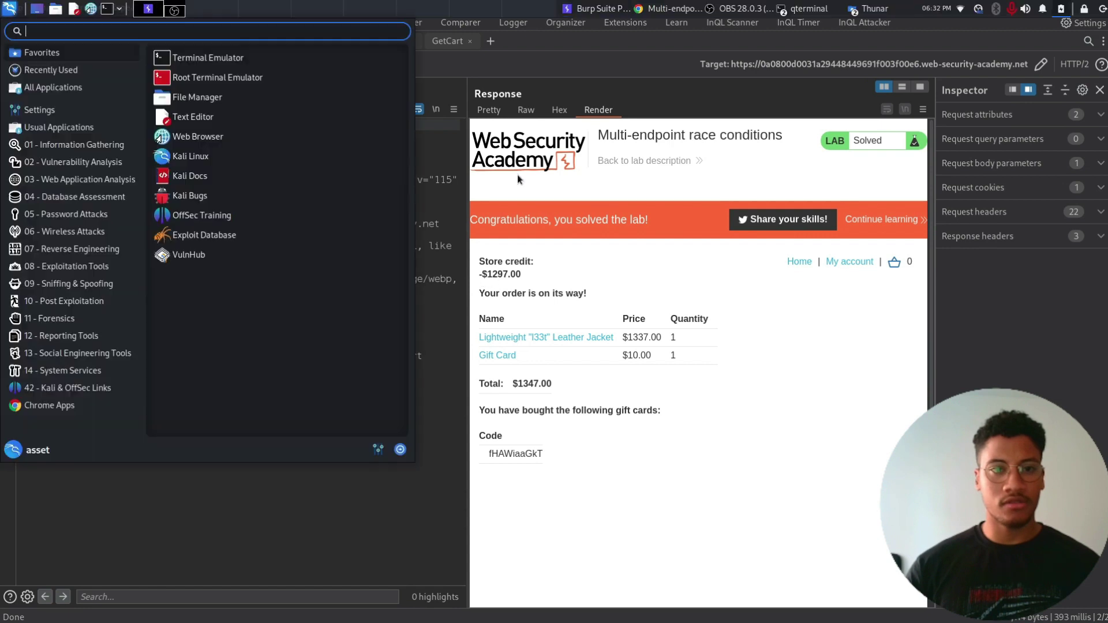
pyautogui.click(671, 8)
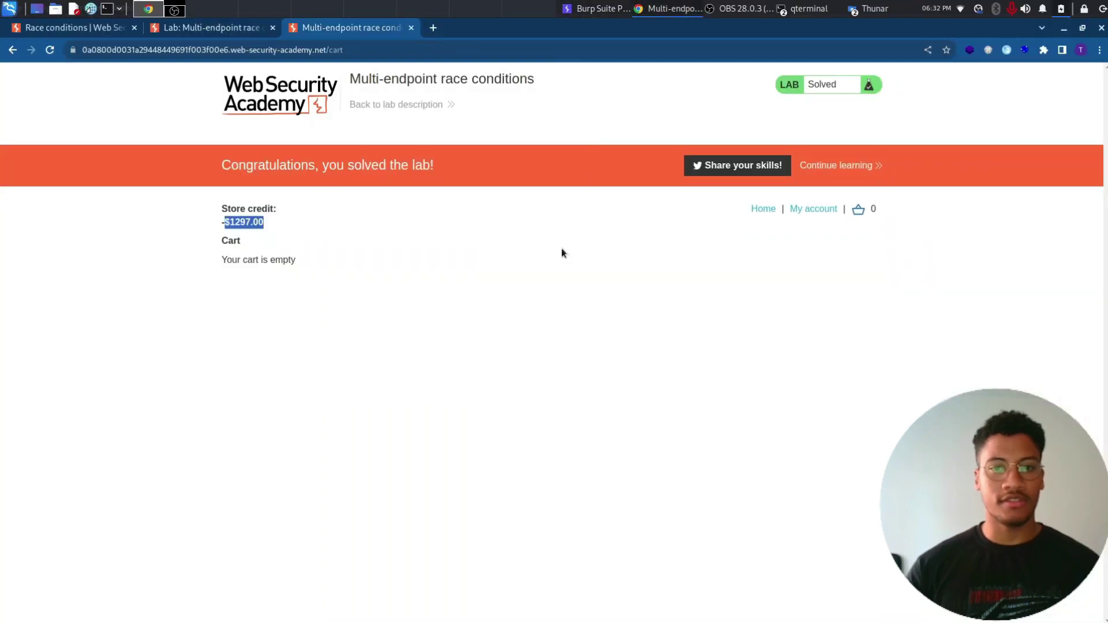